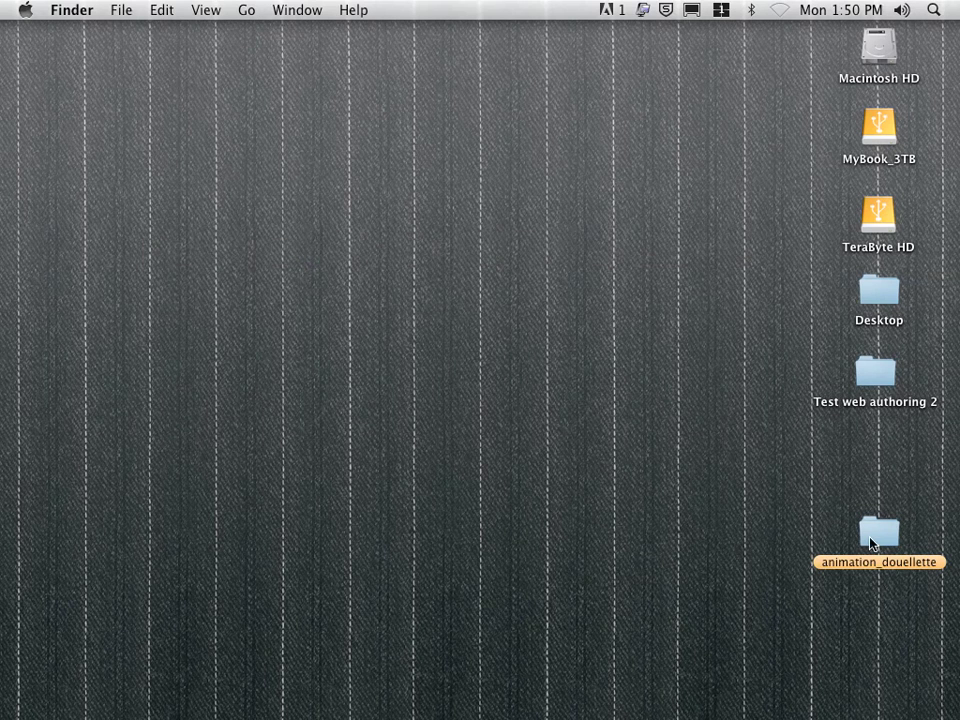
- Look inside the animation_douellette folder on the Desktop, then close it
{"action": "left_click", "coordinate": [870, 535]}
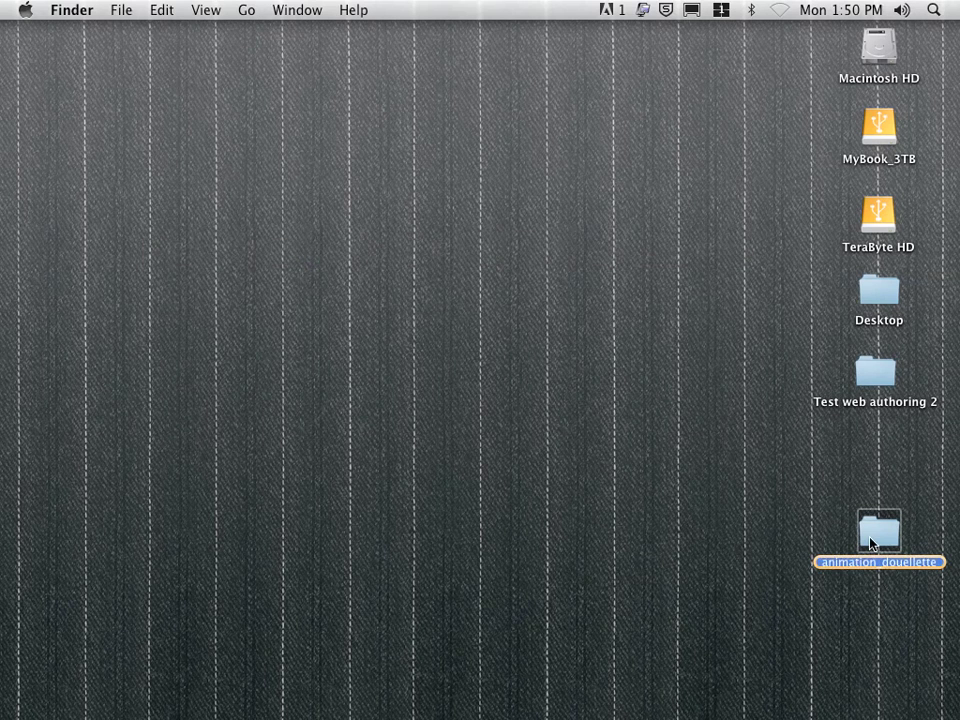
{"action": "double_click", "coordinate": [870, 540]}
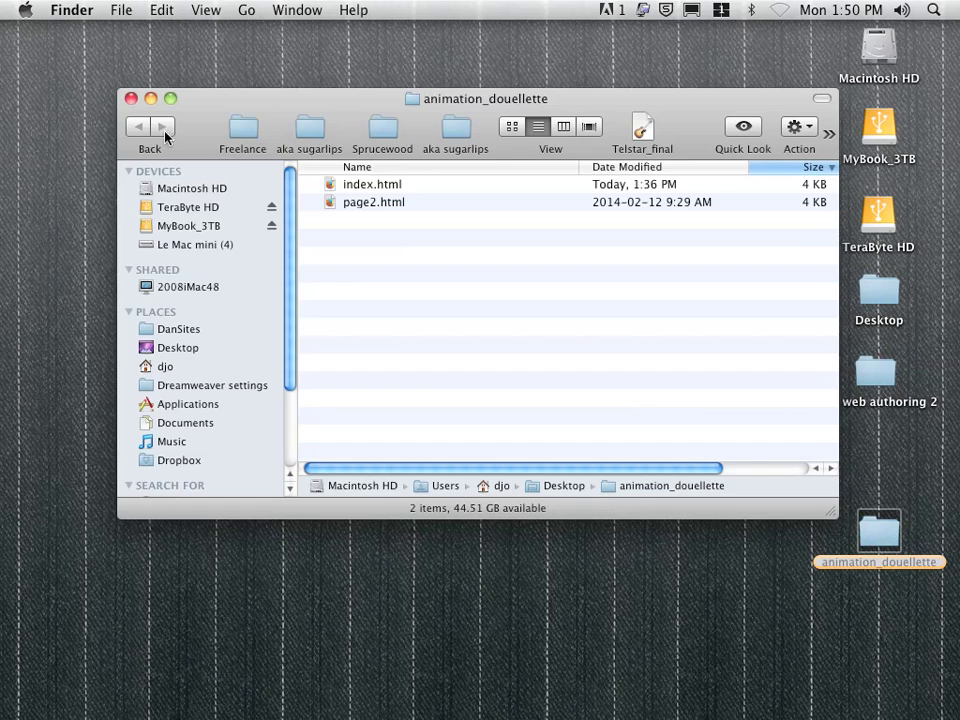
{"action": "left_click", "coordinate": [131, 99]}
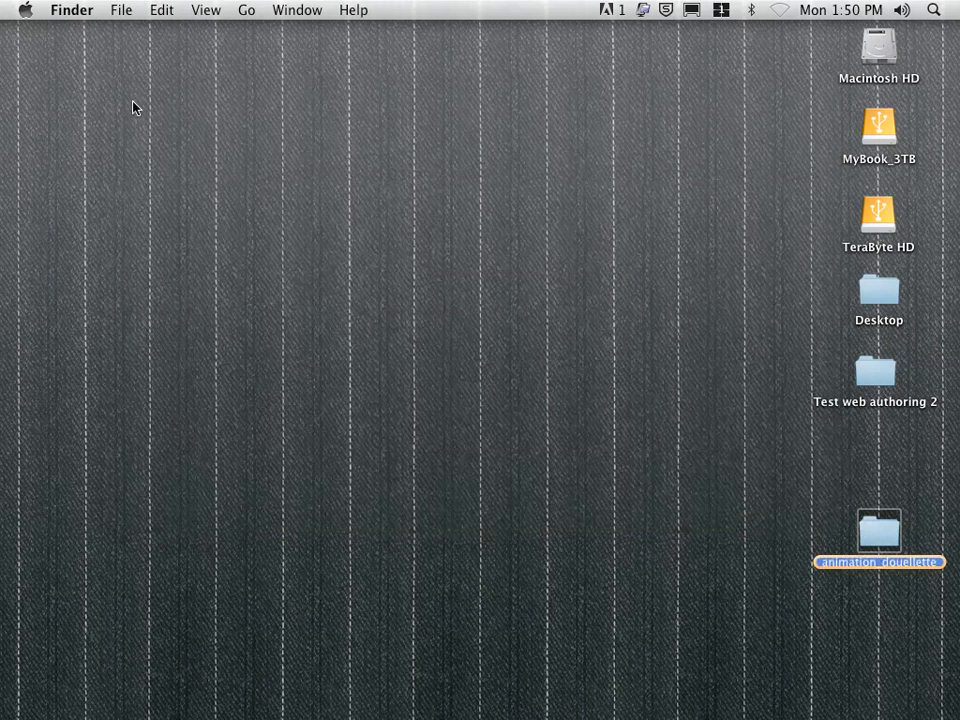
{"action": "left_click", "coordinate": [310, 270]}
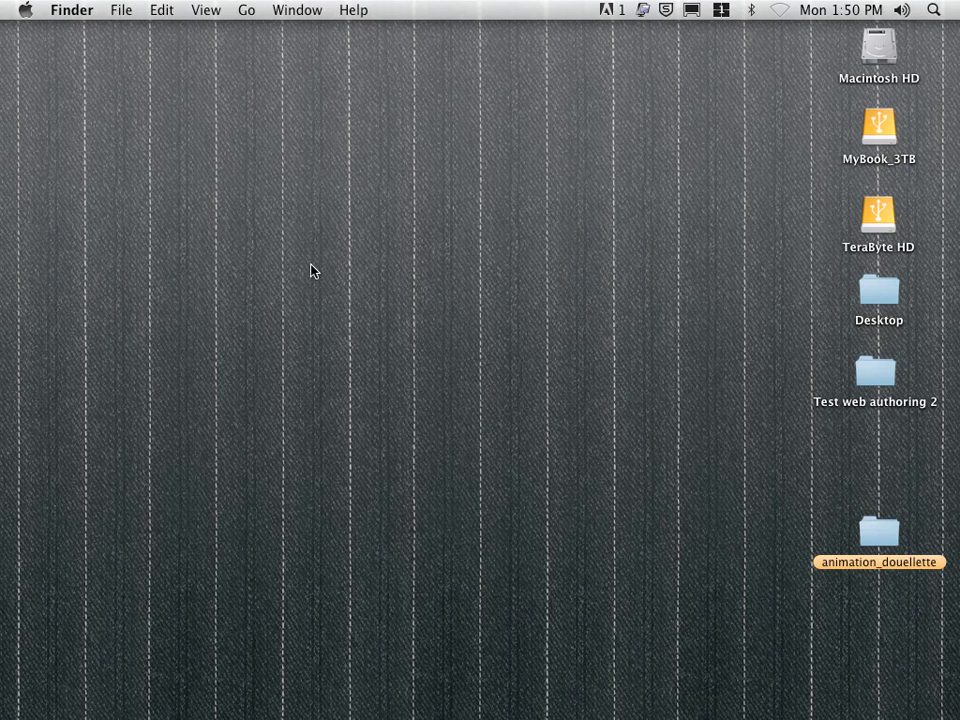
- In Dreamweaver, start a new site named 'Final Project Douellette'
{"action": "key", "text": "super+Tab"}
{"action": "key", "text": "super+Tab"}
{"action": "key", "text": "super+Tab"}
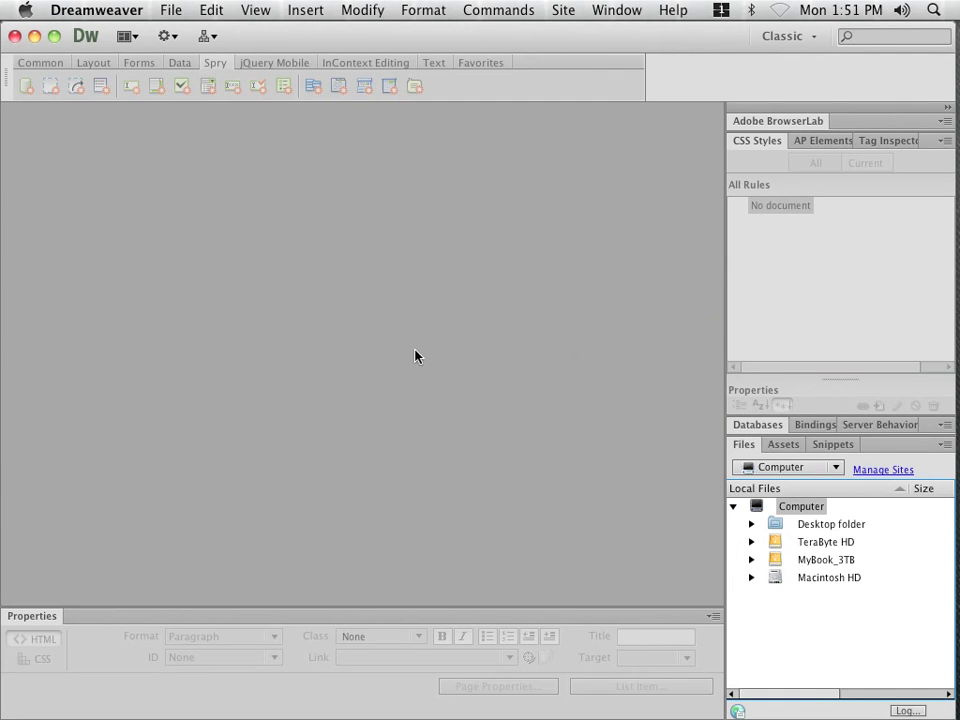
{"action": "left_click", "coordinate": [563, 10]}
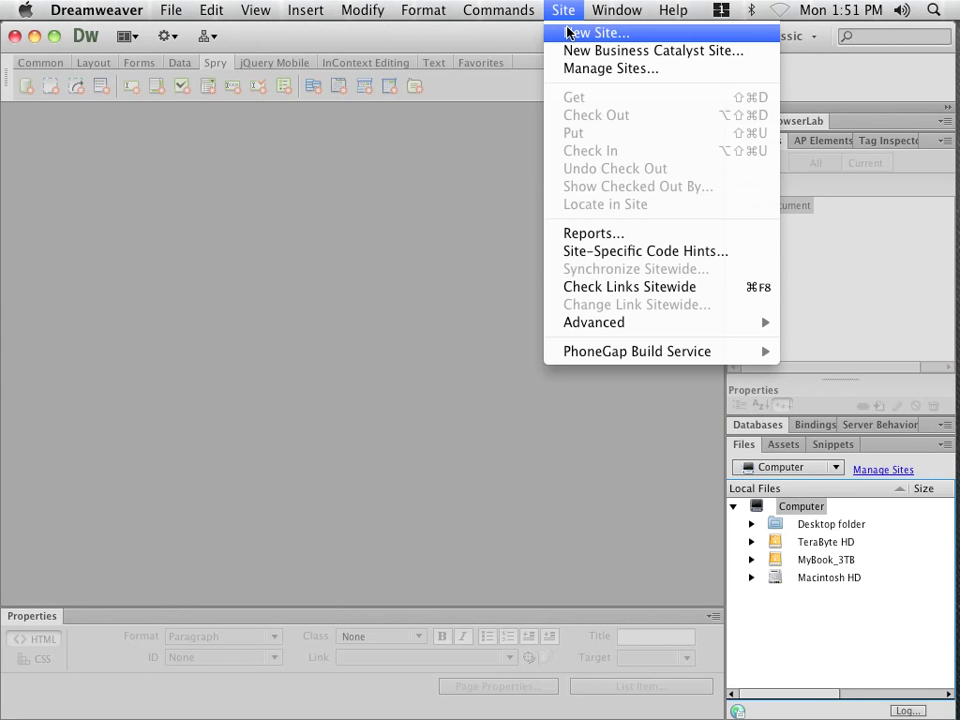
{"action": "left_click", "coordinate": [567, 33]}
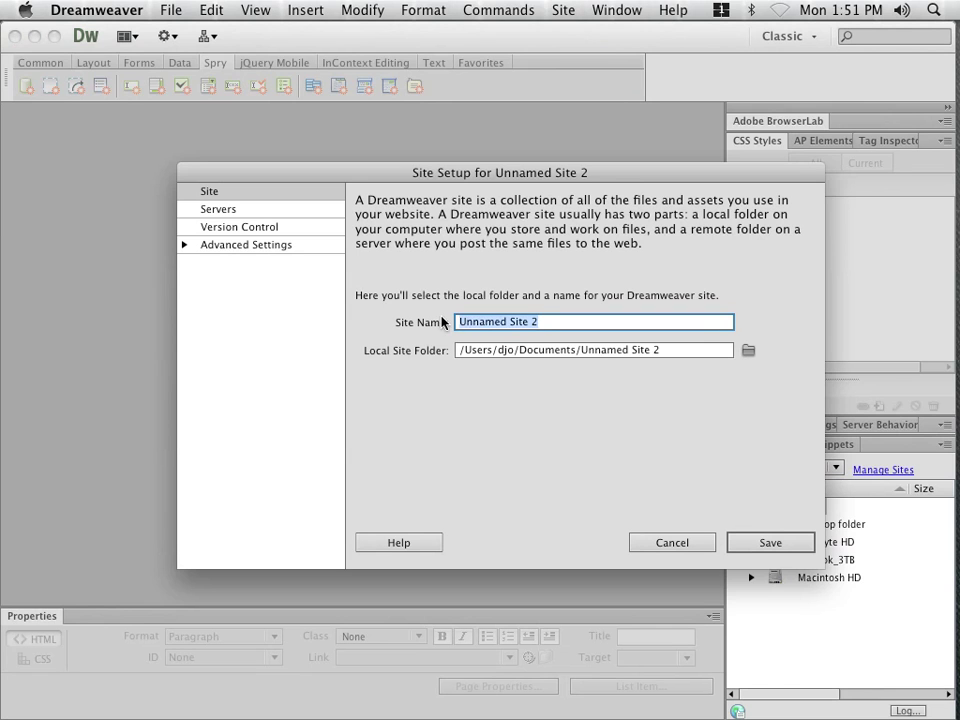
{"action": "type", "text": "Final "}
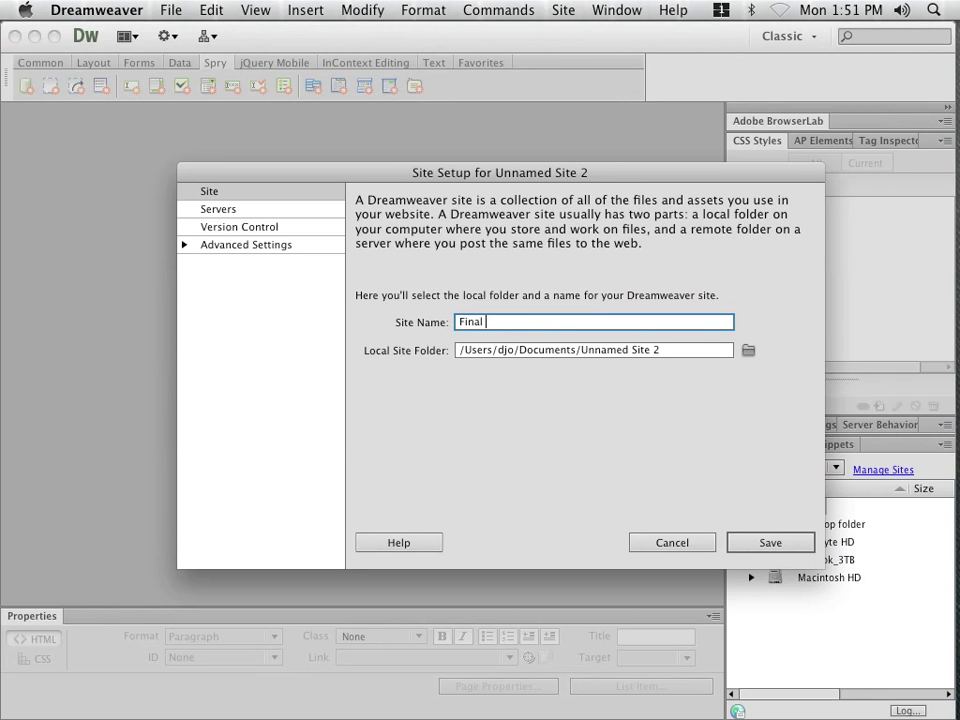
{"action": "type", "text": "Project Douellette"}
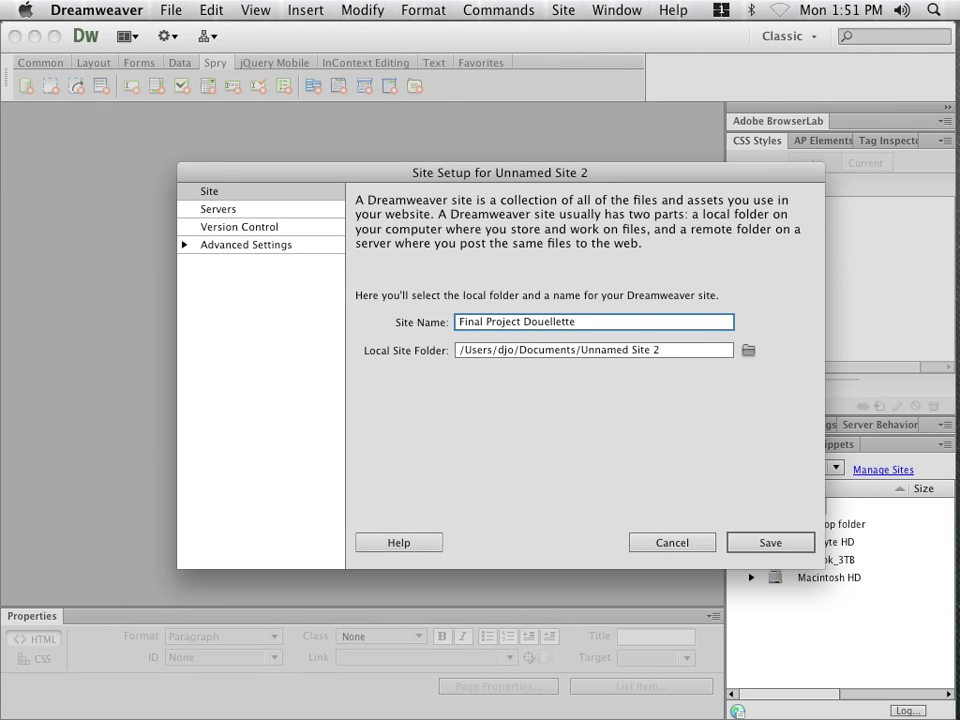
- Choose Desktop/animation_douellette as the site's local site folder
{"action": "left_click", "coordinate": [748, 351]}
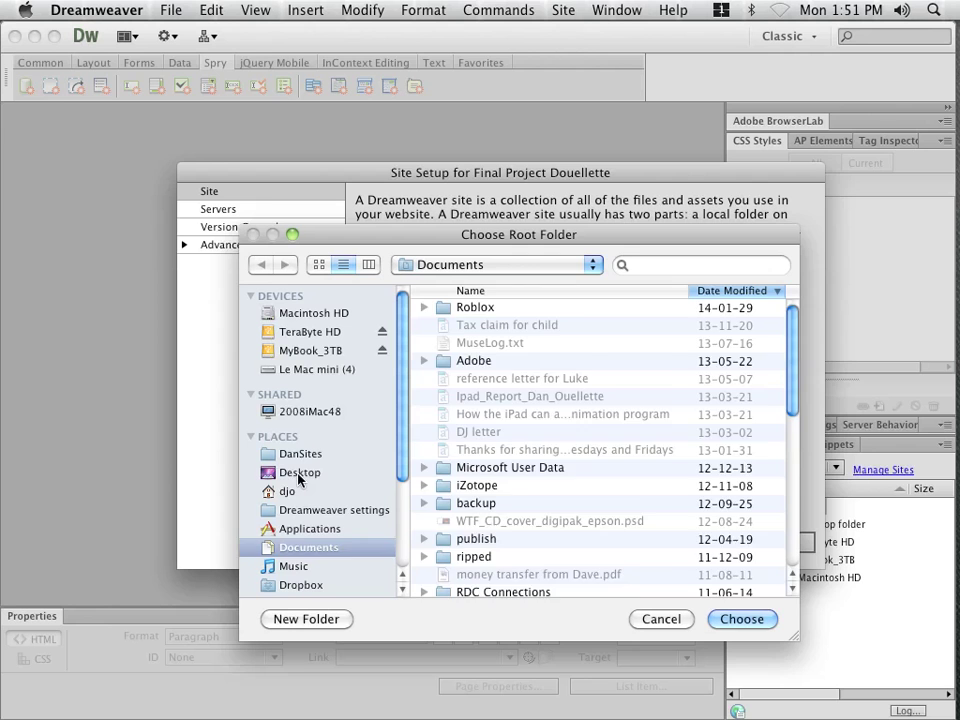
{"action": "left_click", "coordinate": [300, 472]}
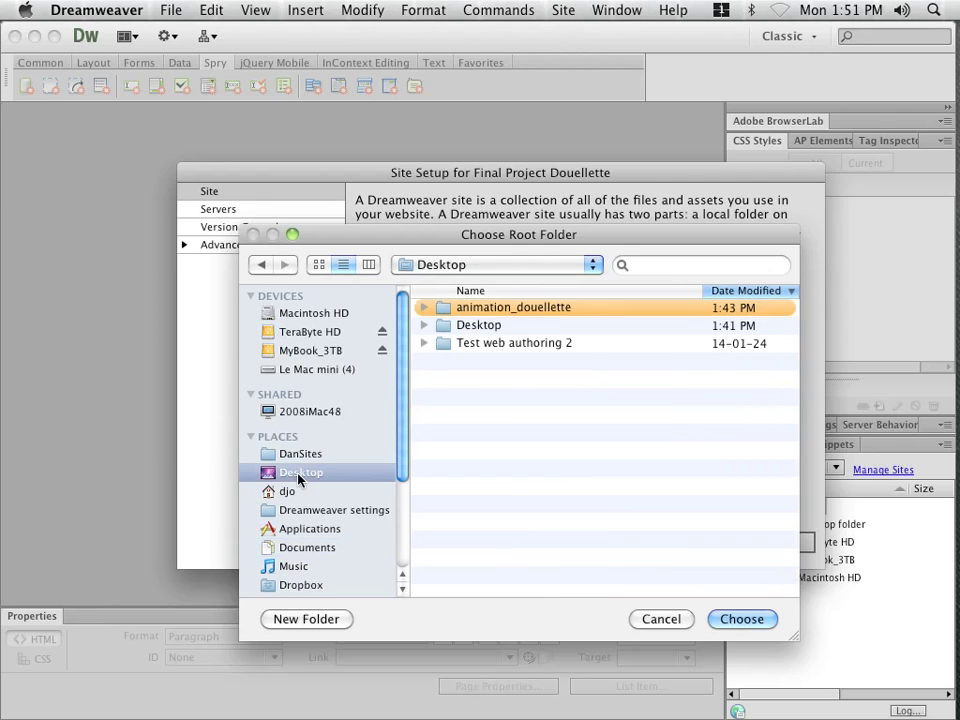
{"action": "left_click", "coordinate": [447, 312]}
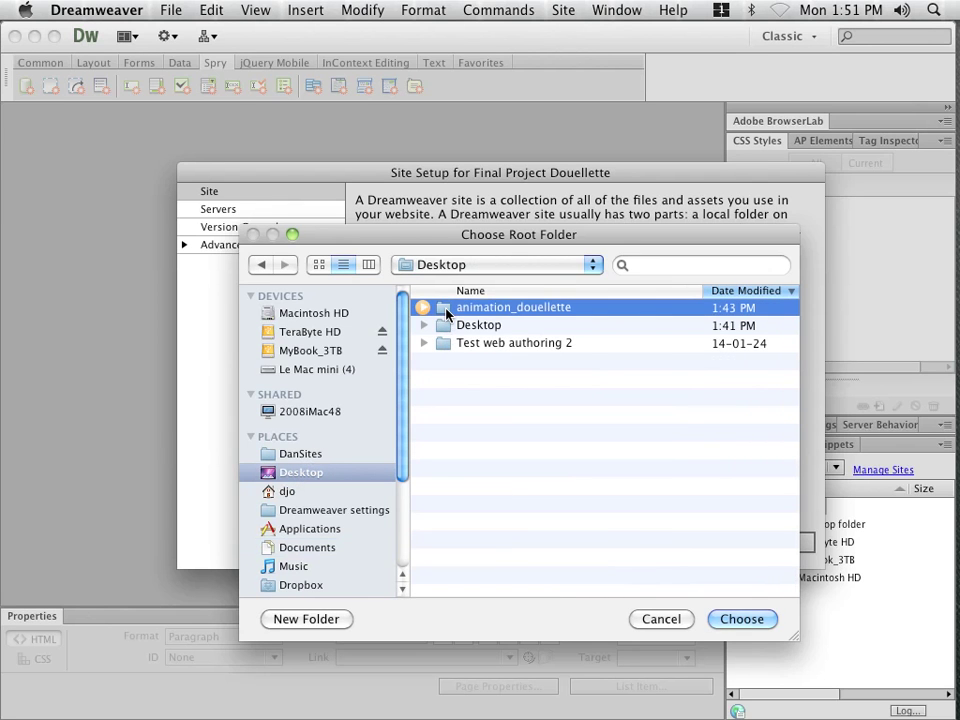
{"action": "left_click", "coordinate": [740, 619]}
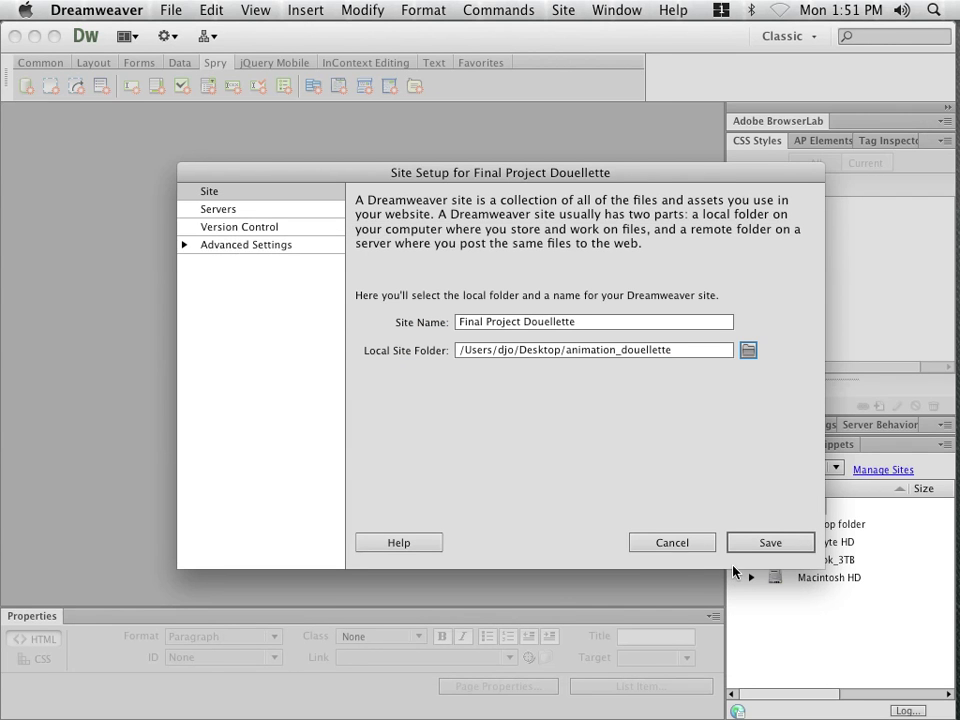
- Add a new server under the site's Servers and name it 'loyalist web server'
{"action": "left_click", "coordinate": [215, 209]}
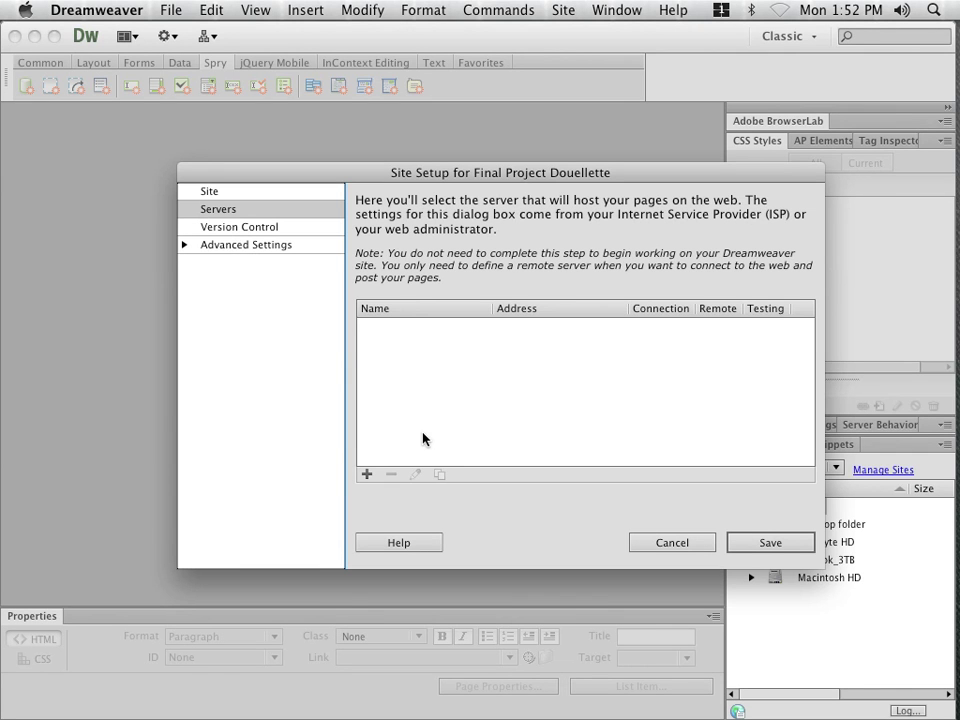
{"action": "left_click", "coordinate": [368, 479]}
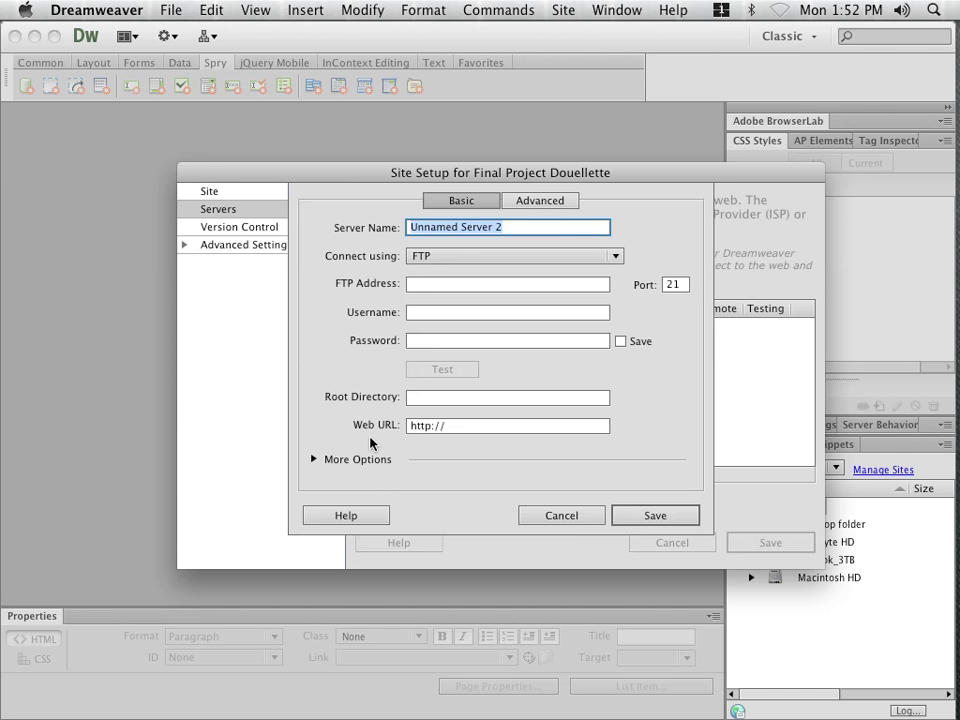
{"action": "left_click_drag", "start_coordinate": [398, 177], "coordinate": [354, 157]}
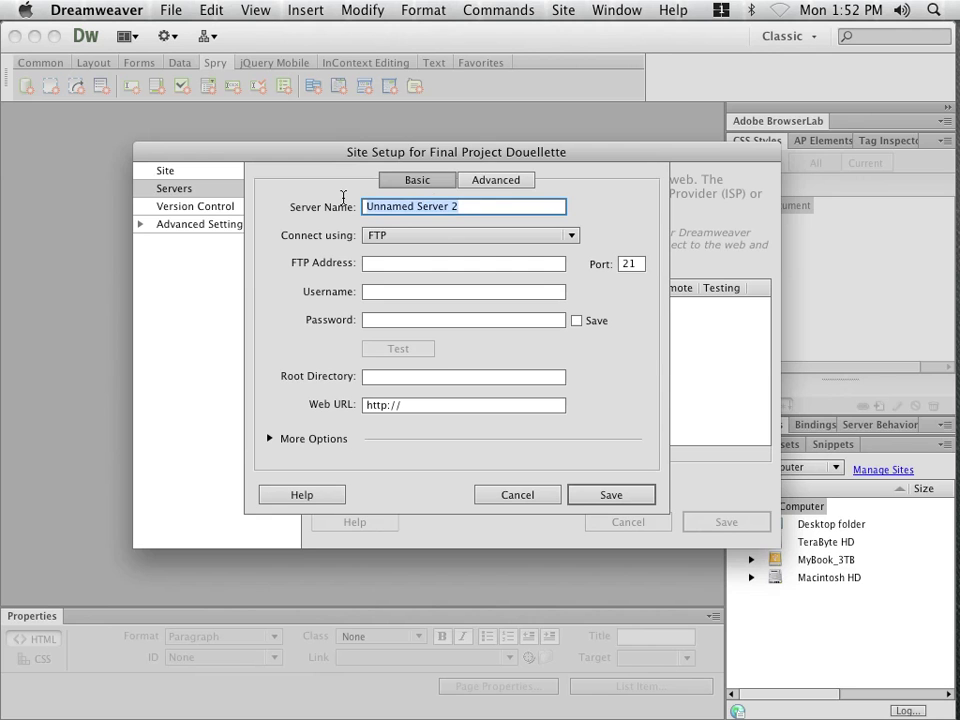
{"action": "type", "text": "lo"}
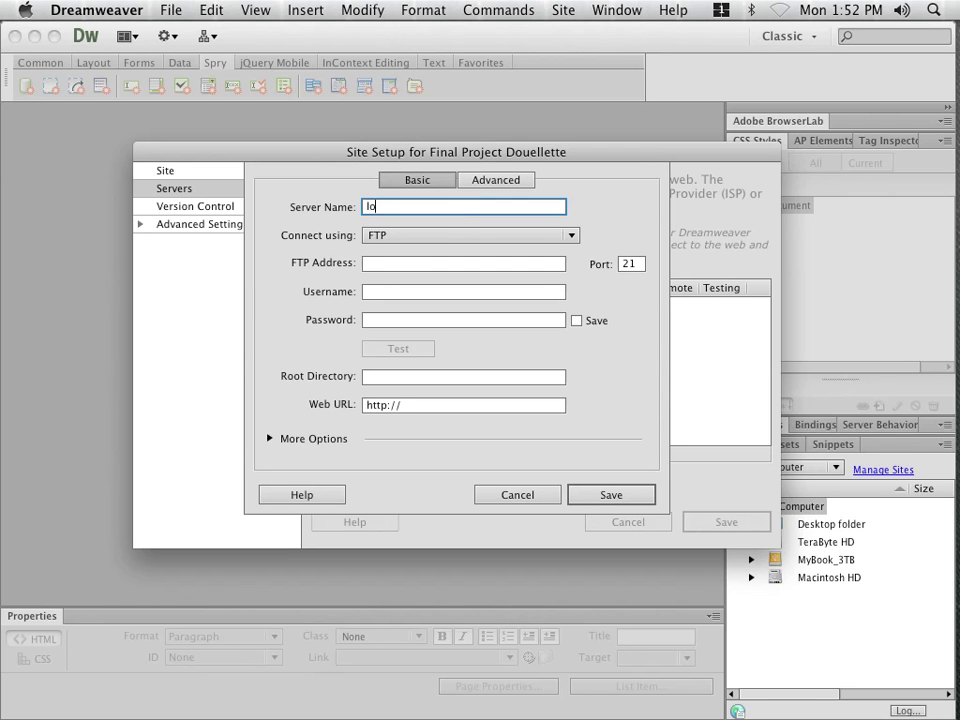
{"action": "type", "text": "yalist web server"}
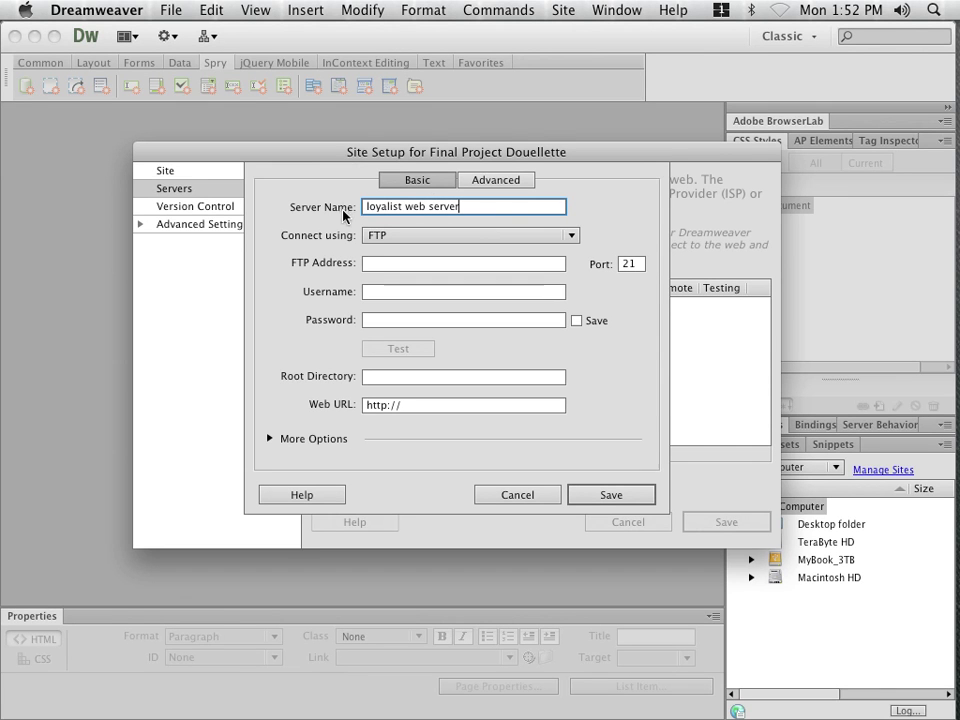
- Keep FTP as the connection, set FTP Address to animation.lcaat.ca, and enter the account username
{"action": "left_click", "coordinate": [372, 238]}
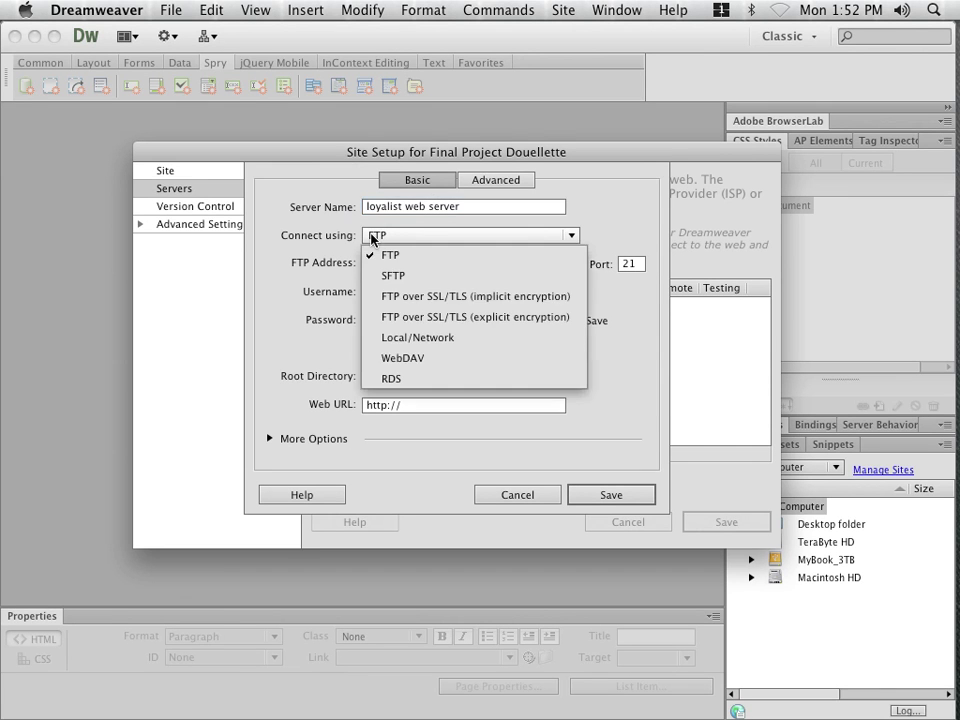
{"action": "left_click", "coordinate": [372, 238]}
{"action": "left_click", "coordinate": [377, 265]}
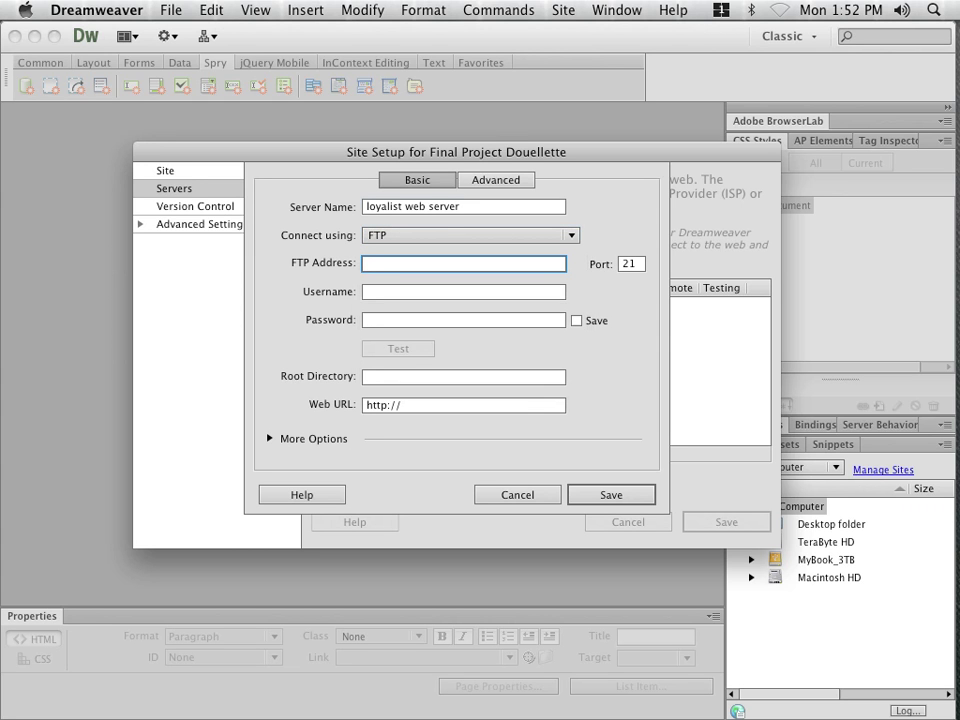
{"action": "type", "text": "animatio"}
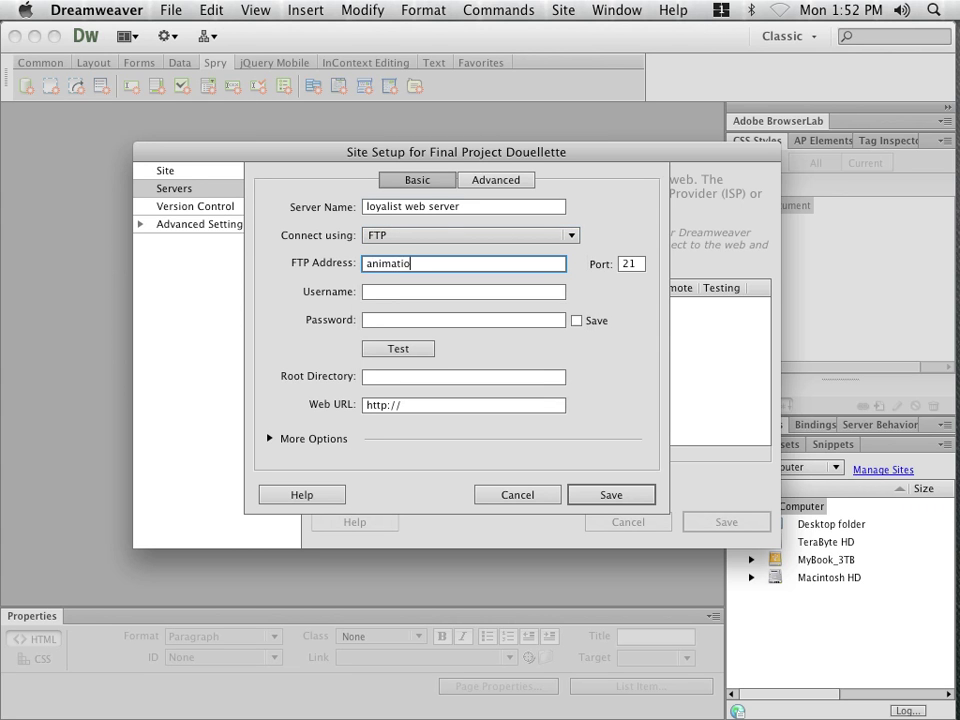
{"action": "type", "text": "n.lcaat.ca"}
{"action": "left_click_drag", "start_coordinate": [459, 264], "coordinate": [364, 264]}
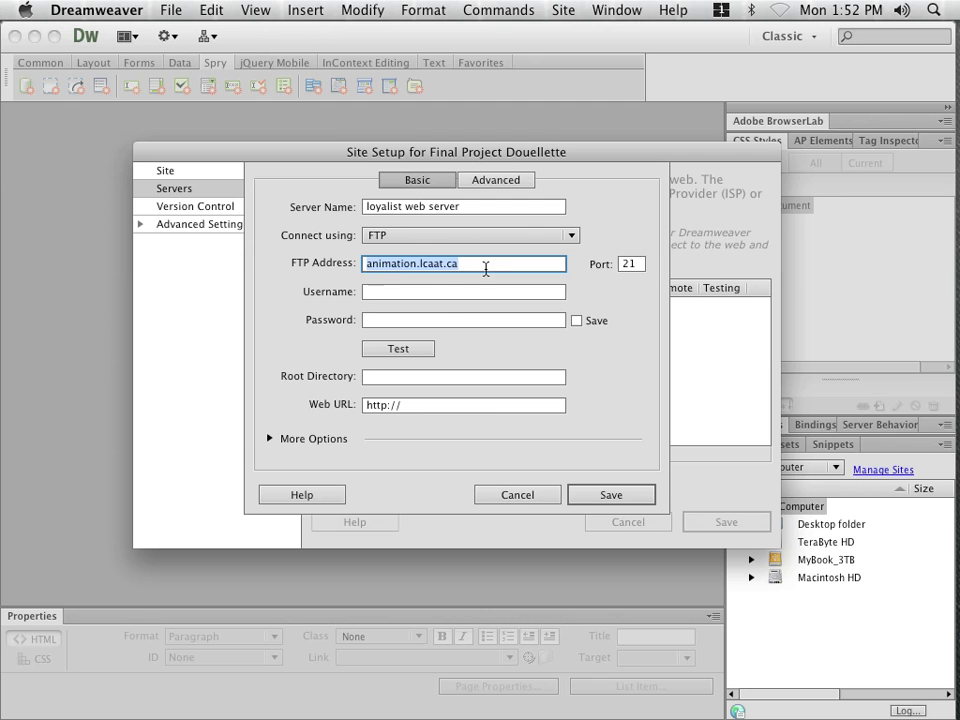
{"action": "left_click", "coordinate": [489, 267]}
{"action": "left_click", "coordinate": [439, 293]}
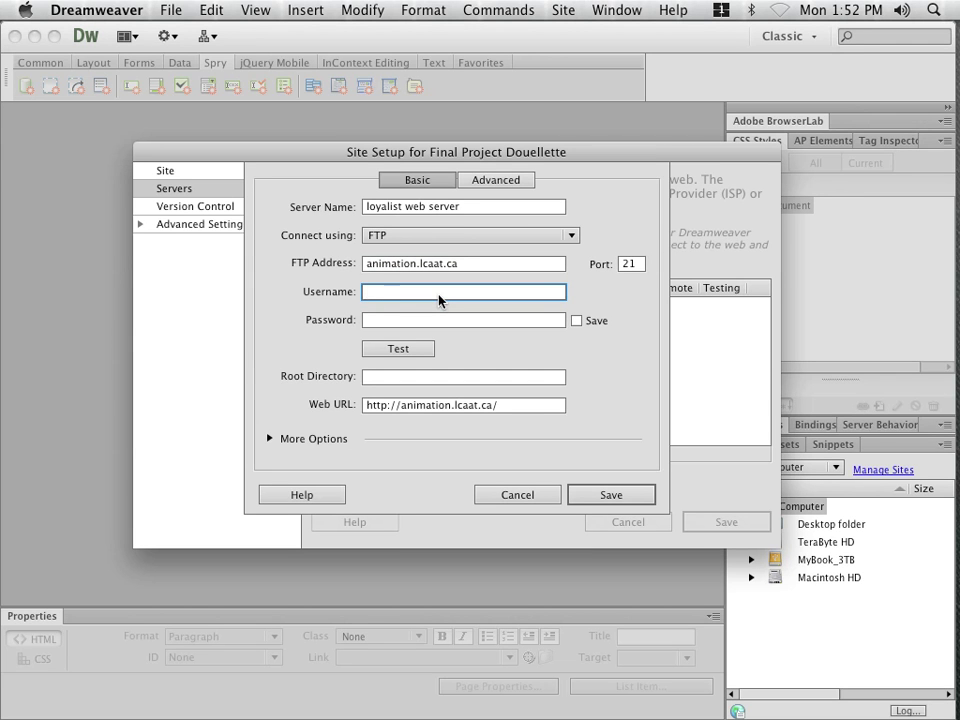
{"action": "type", "text": "douellette.animation"}
- Save the account password, append 'douellette/' to the Web URL, and test the connection
{"action": "left_click", "coordinate": [446, 324]}
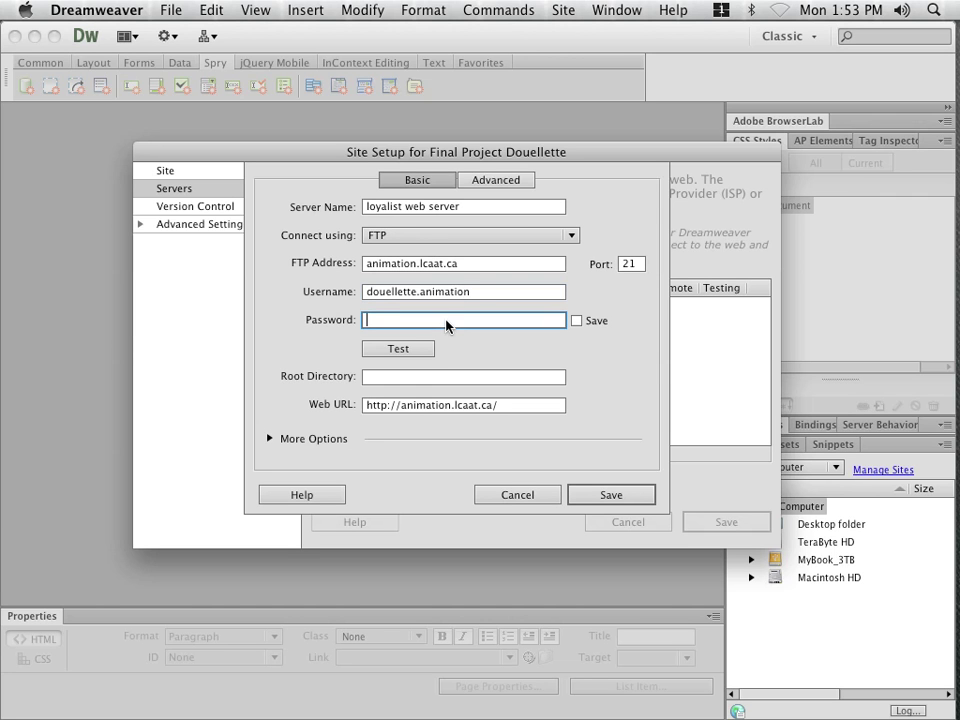
{"action": "type", "text": "••••••••••"}
{"action": "left_click", "coordinate": [511, 408]}
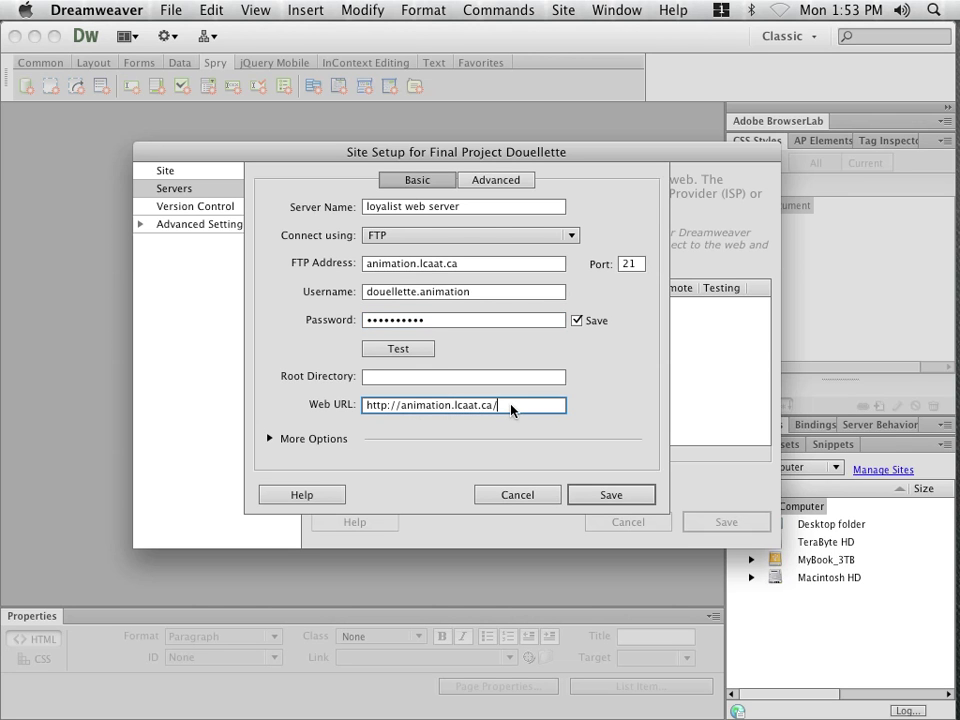
{"action": "type", "text": "douellette/"}
{"action": "left_click", "coordinate": [405, 350]}
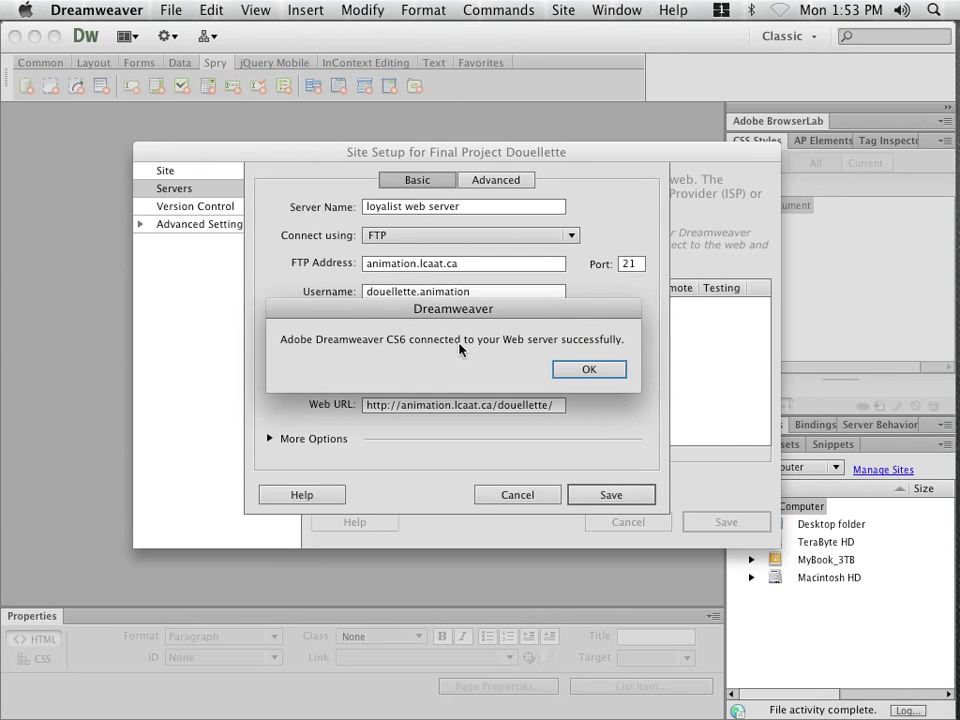
- Dismiss the connection-success alert, then save the server and the site setup
{"action": "left_click", "coordinate": [560, 370]}
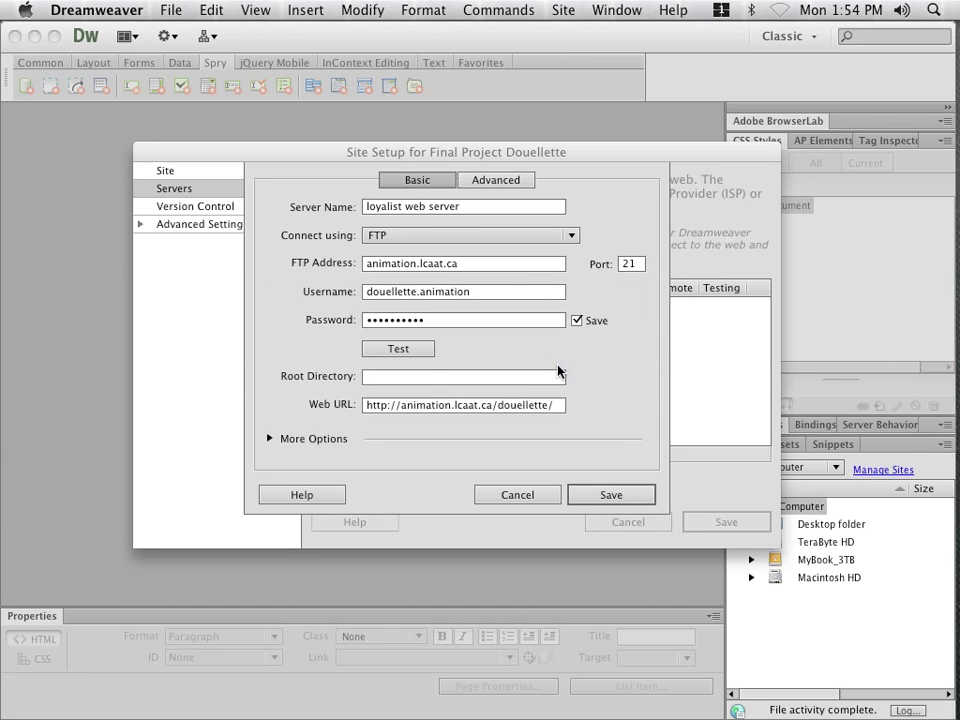
{"action": "left_click", "coordinate": [596, 496]}
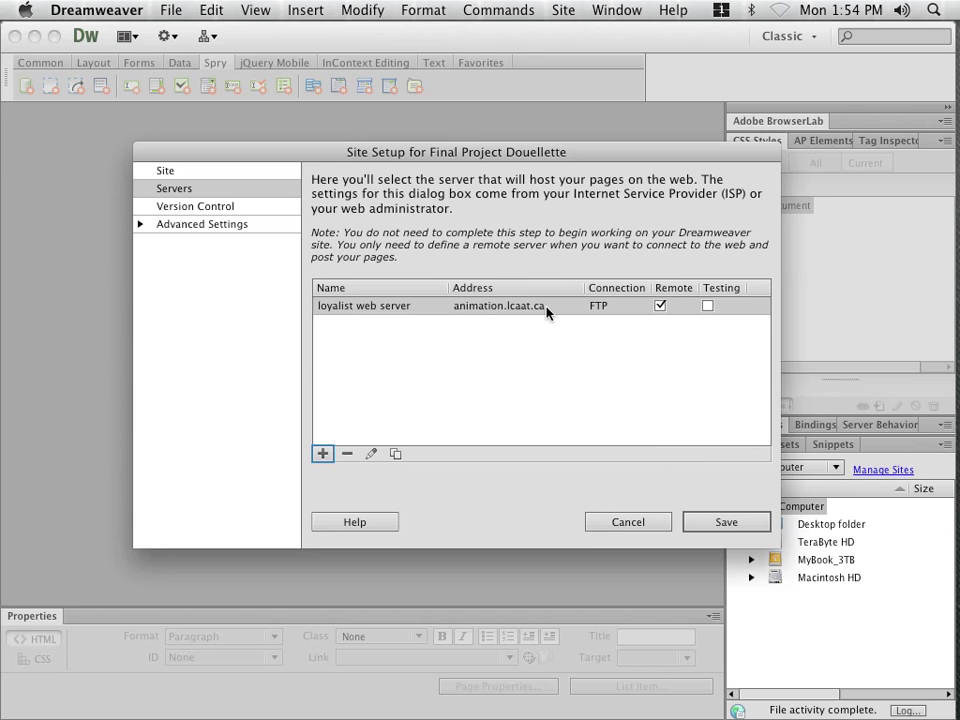
{"action": "left_click", "coordinate": [692, 521]}
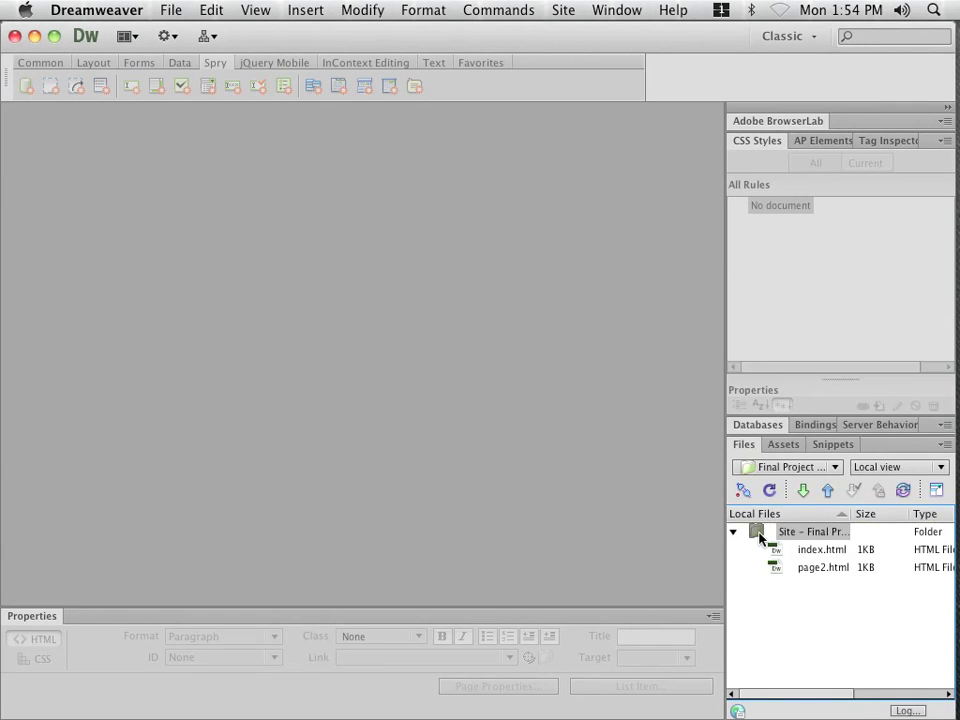
- Widen the Local Files column and bring up the Manage Sites list
{"action": "left_click_drag", "start_coordinate": [849, 514], "coordinate": [929, 514]}
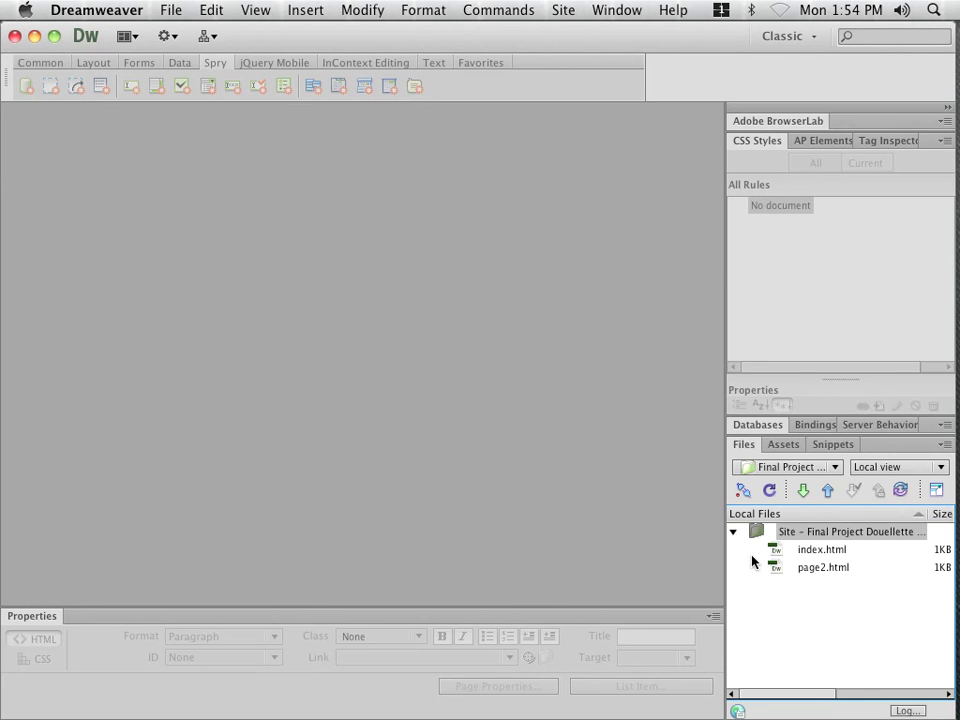
{"action": "left_click", "coordinate": [566, 9]}
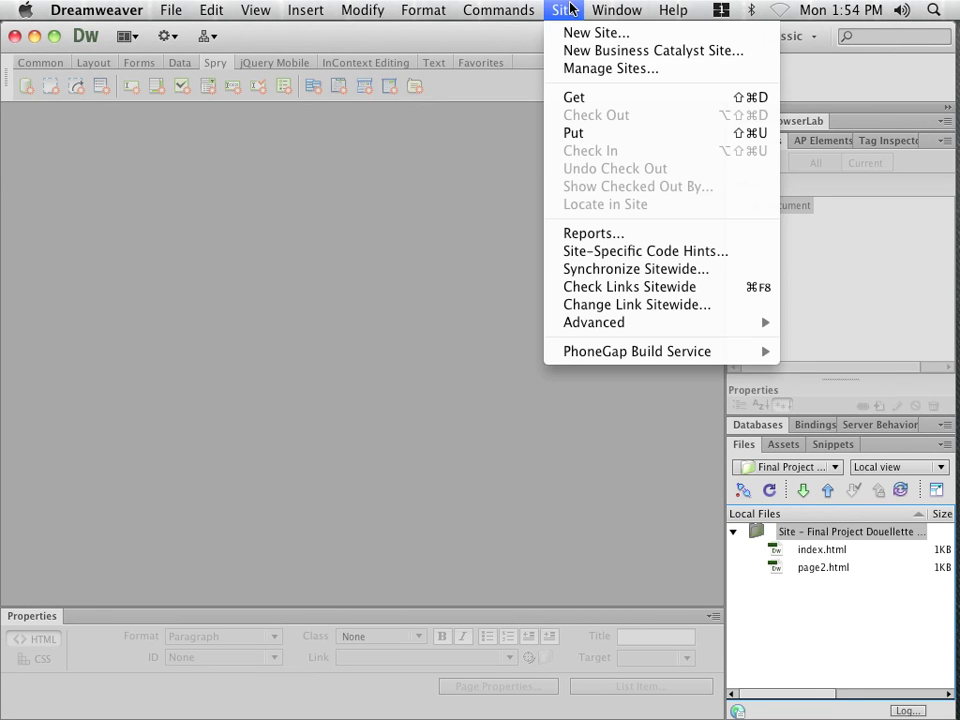
{"action": "left_click", "coordinate": [575, 68]}
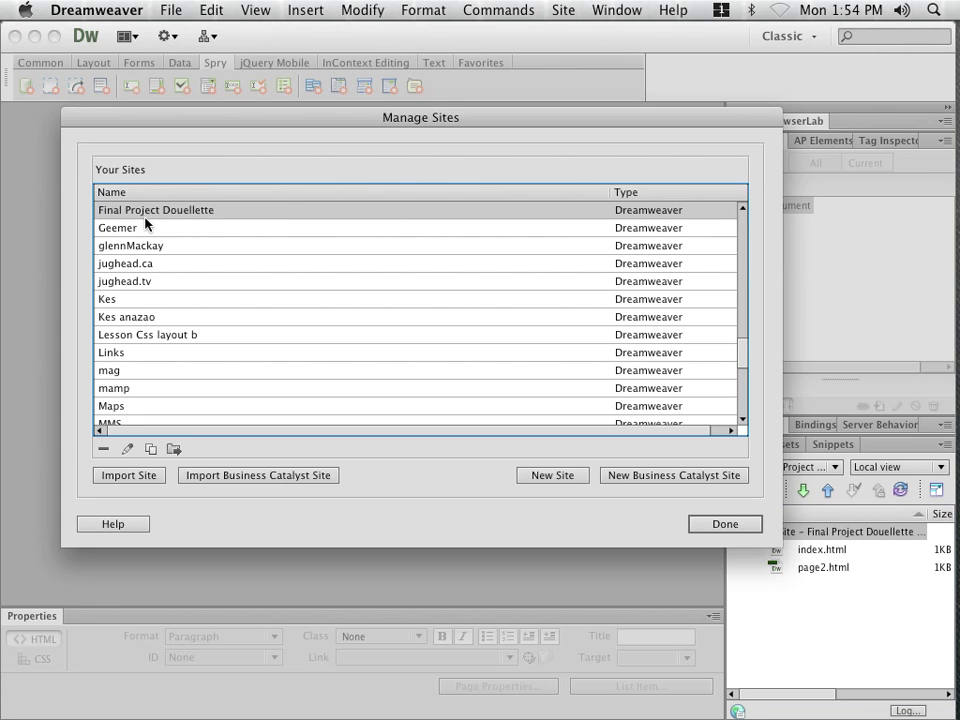
- Reopen Final Project Douellette's loyalist web server settings, then save and close the site manager
{"action": "left_click", "coordinate": [127, 450]}
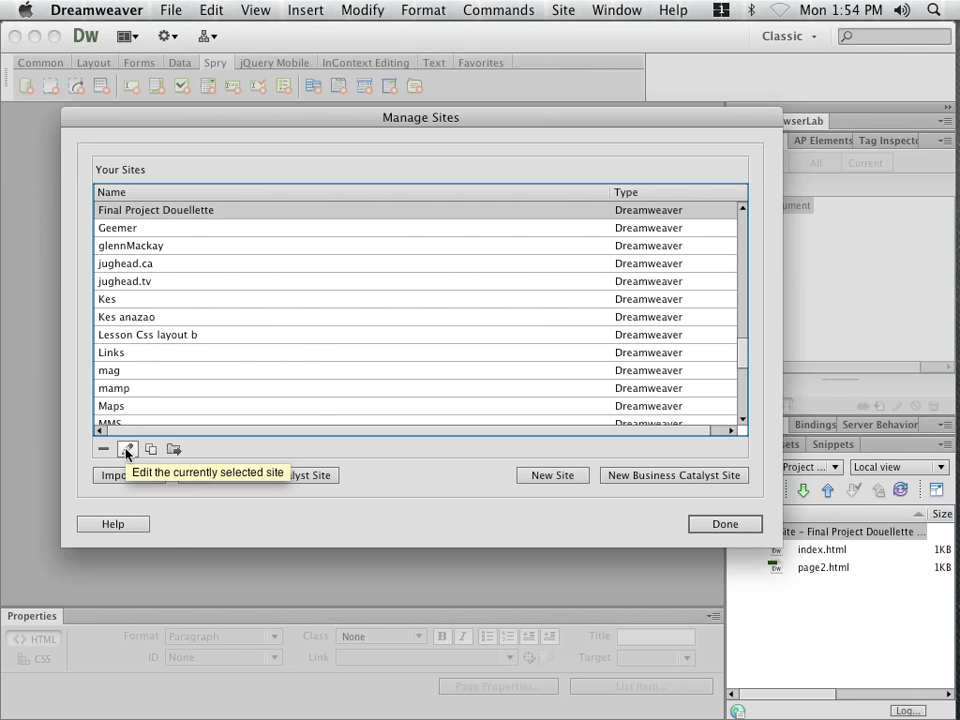
{"action": "left_click", "coordinate": [127, 450]}
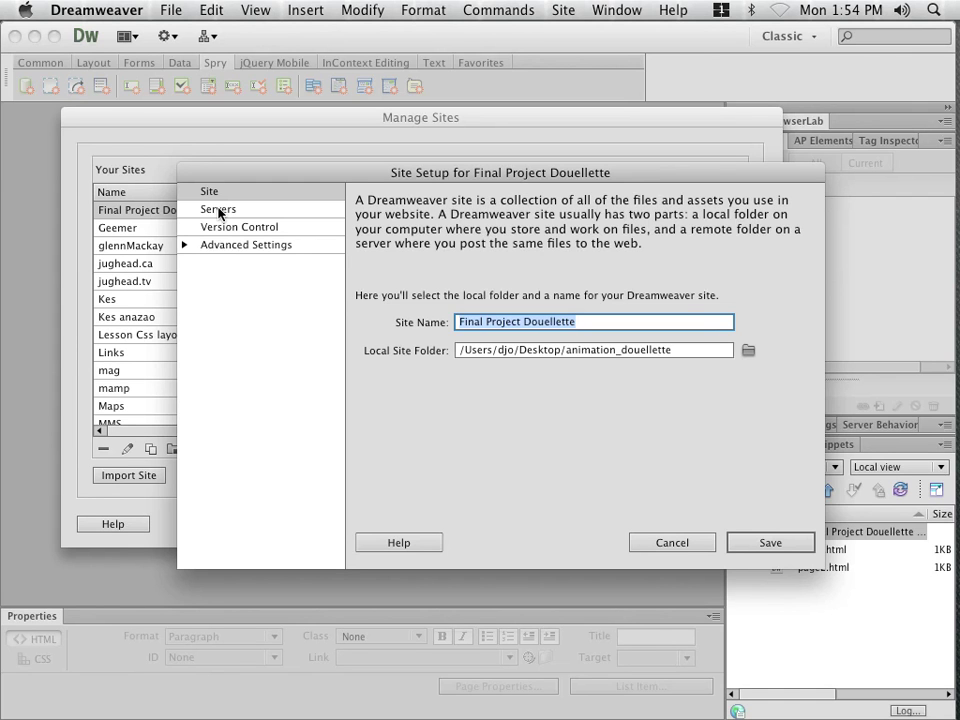
{"action": "left_click", "coordinate": [218, 210]}
{"action": "left_click", "coordinate": [383, 328]}
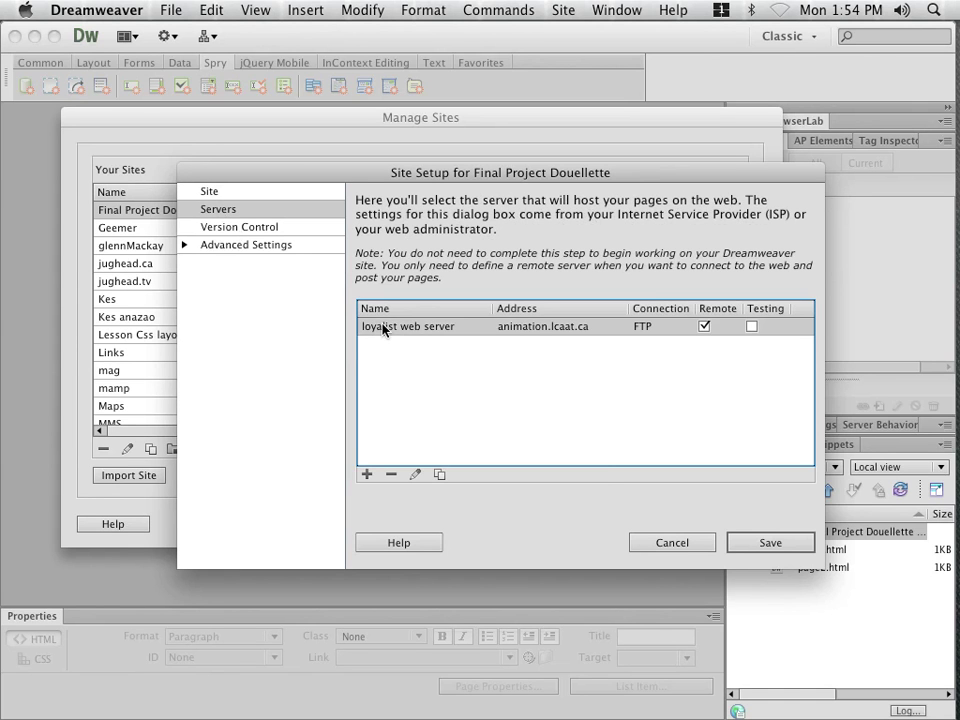
{"action": "double_click", "coordinate": [383, 328]}
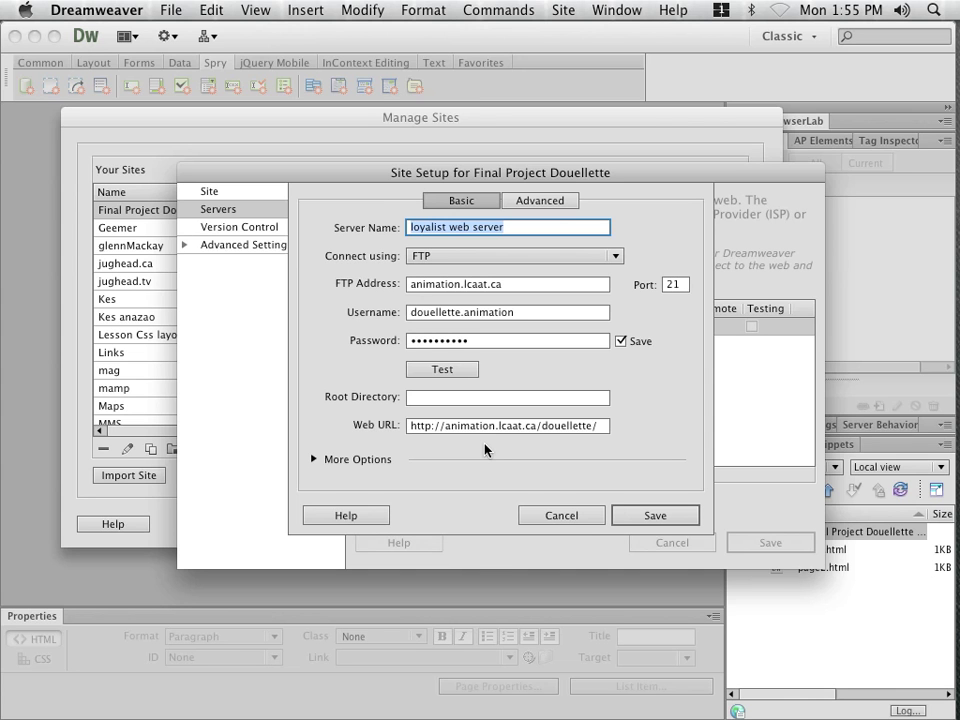
{"action": "left_click", "coordinate": [626, 514]}
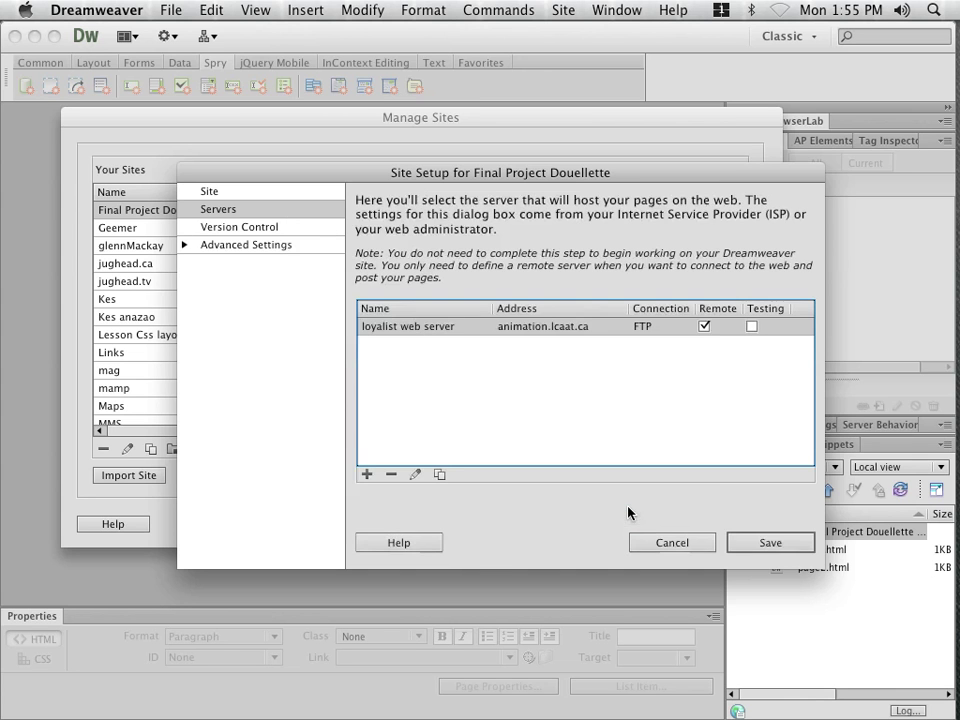
{"action": "left_click", "coordinate": [745, 543]}
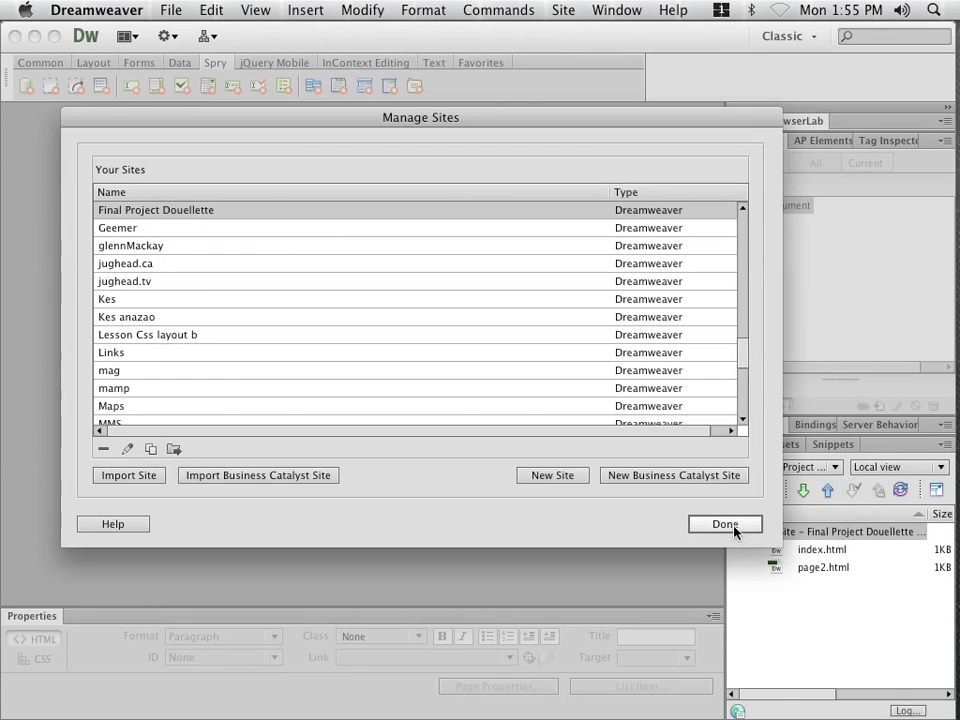
{"action": "left_click", "coordinate": [735, 530]}
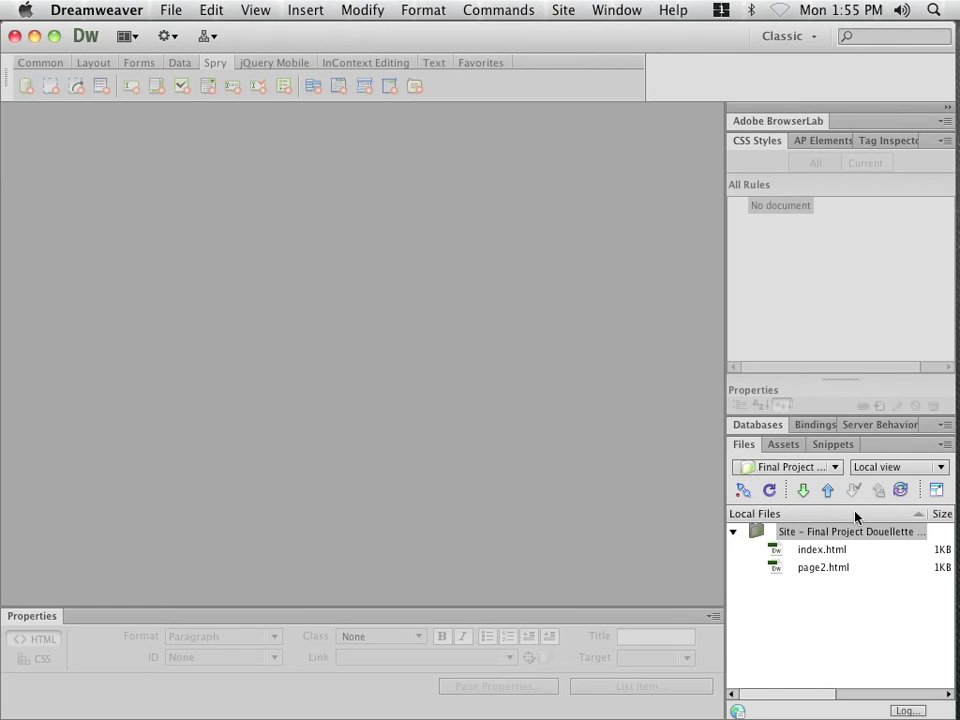
{"action": "left_click", "coordinate": [933, 491]}
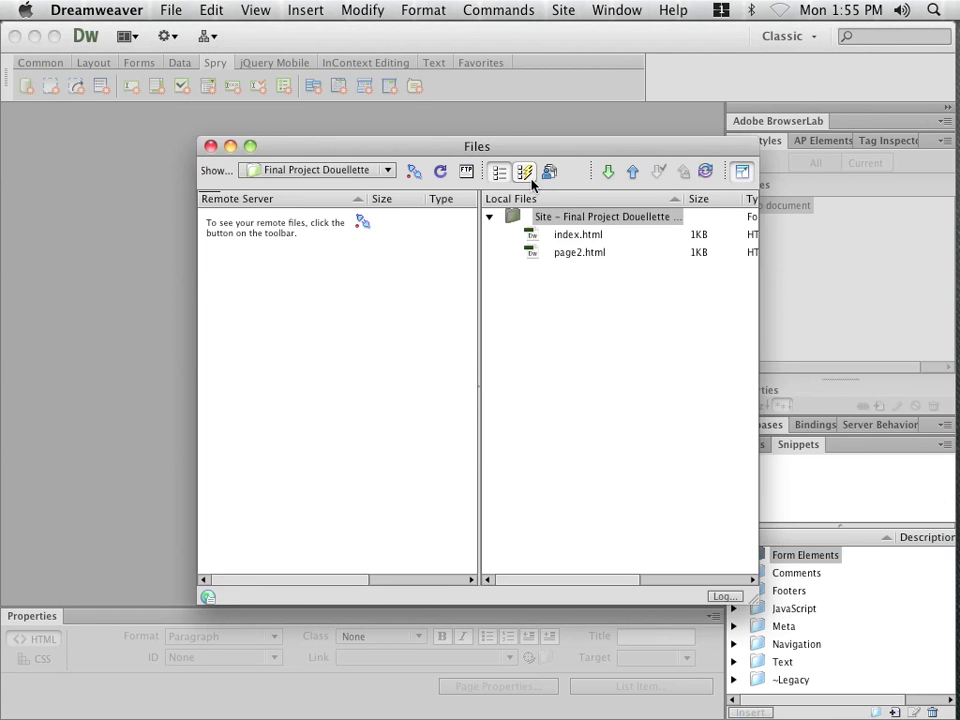
{"action": "left_click_drag", "start_coordinate": [506, 143], "coordinate": [341, 123]}
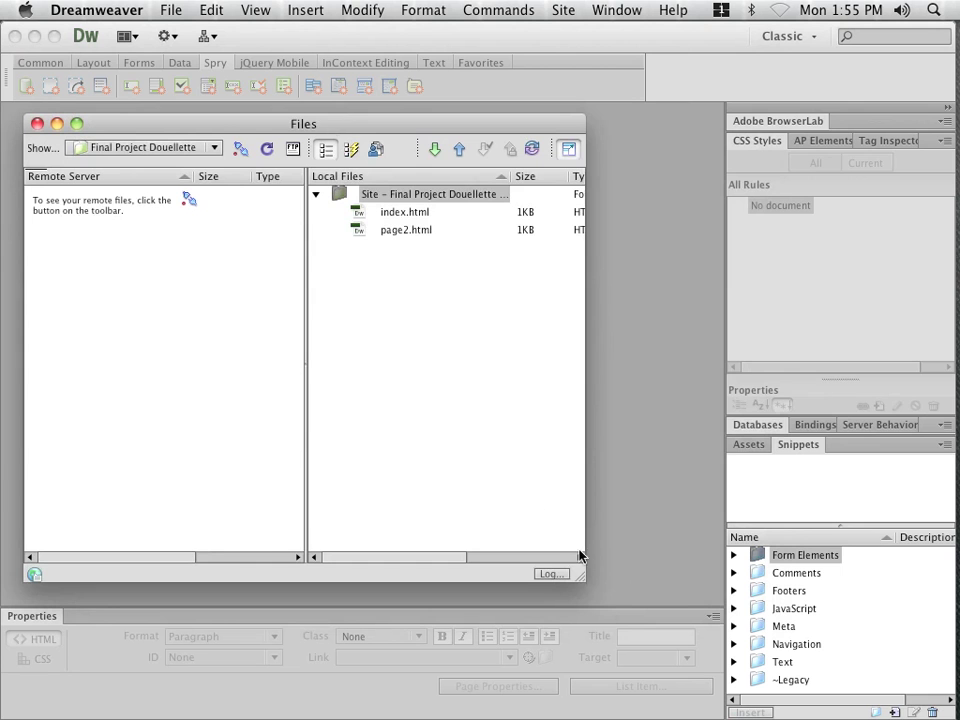
{"action": "left_click_drag", "start_coordinate": [587, 585], "coordinate": [797, 596]}
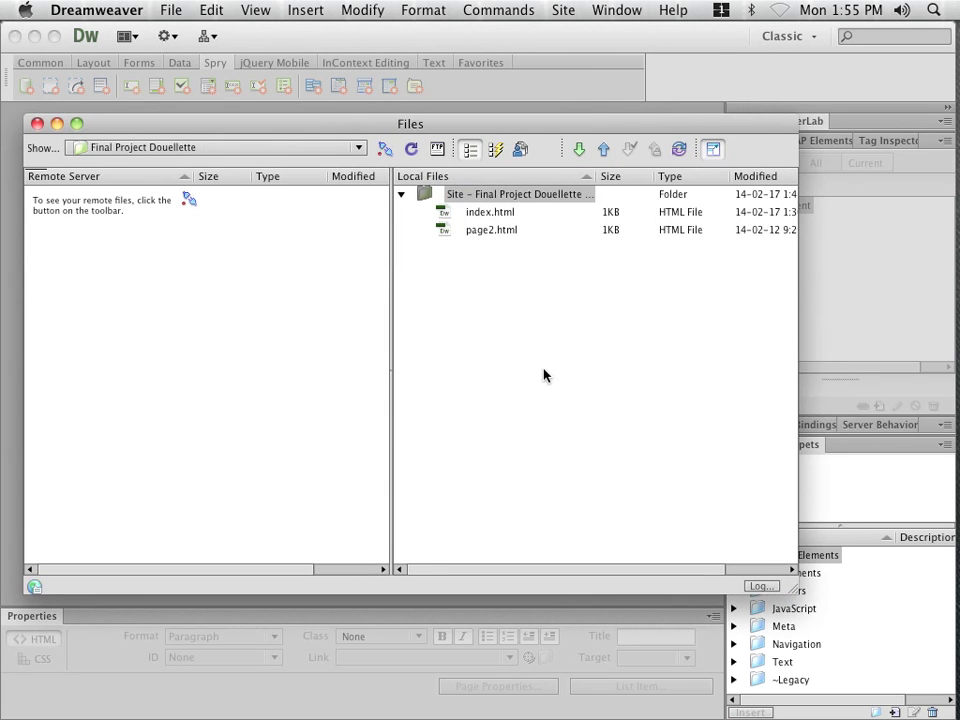
{"action": "left_click", "coordinate": [466, 155]}
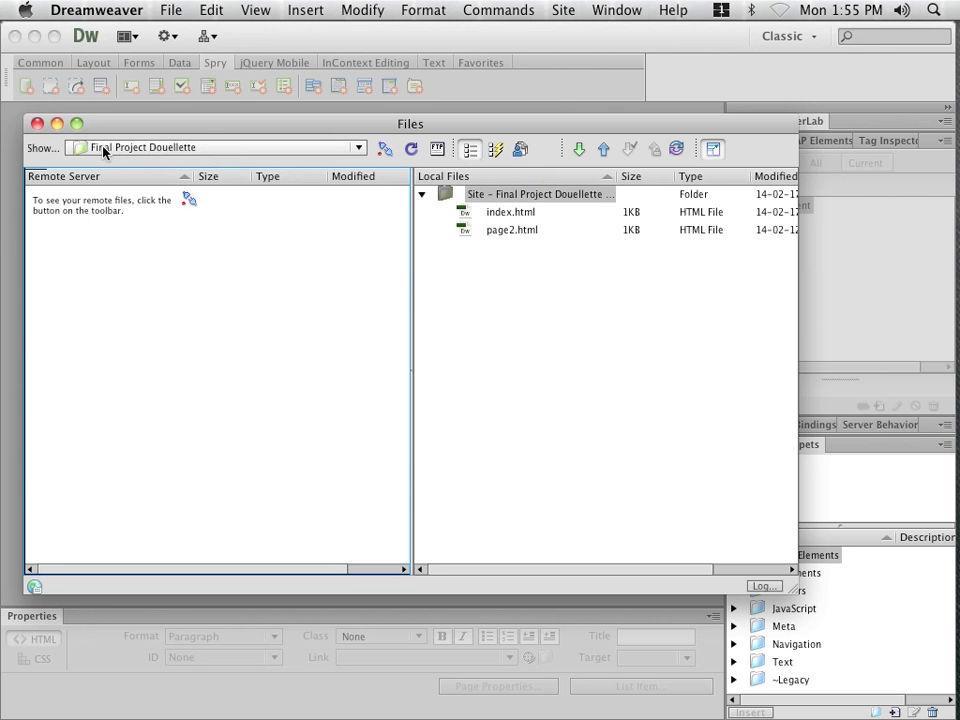
{"action": "left_click", "coordinate": [357, 152]}
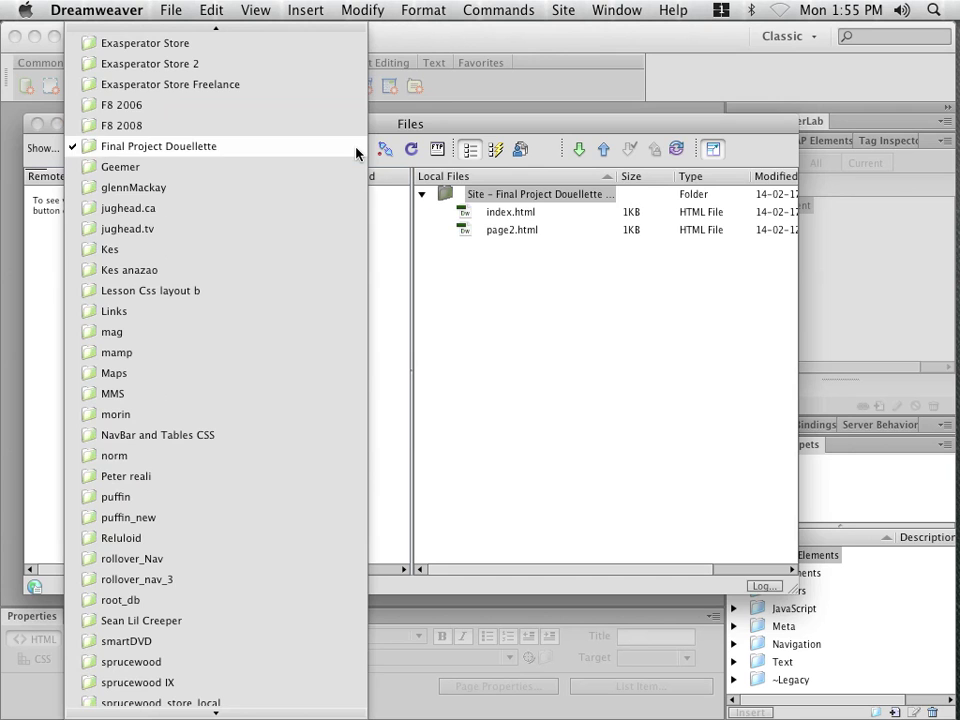
{"action": "double_click", "coordinate": [357, 146]}
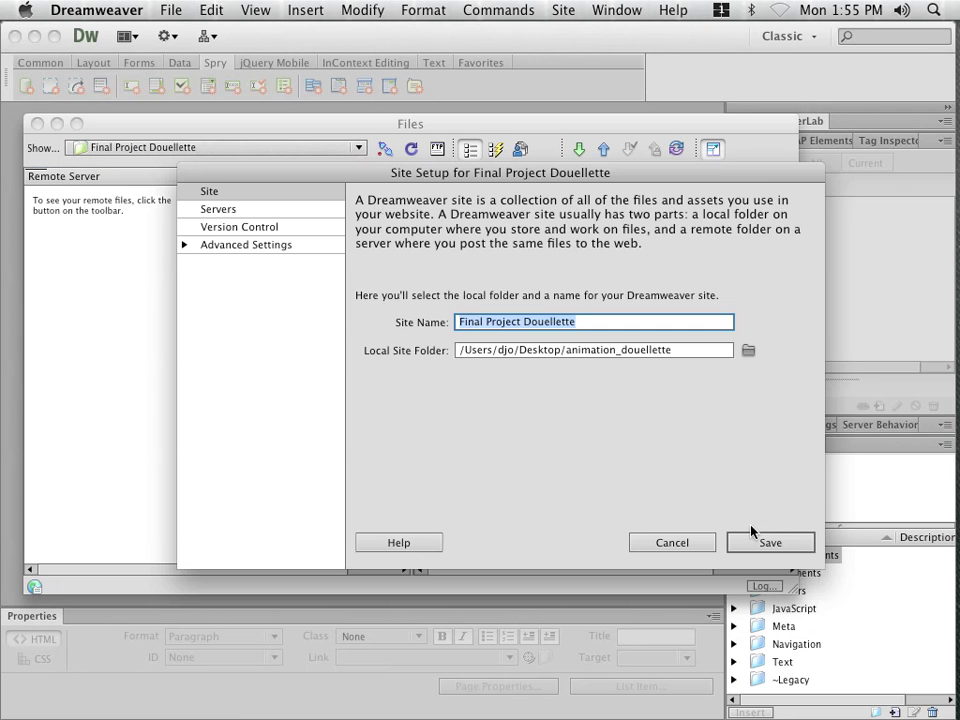
{"action": "left_click", "coordinate": [758, 542]}
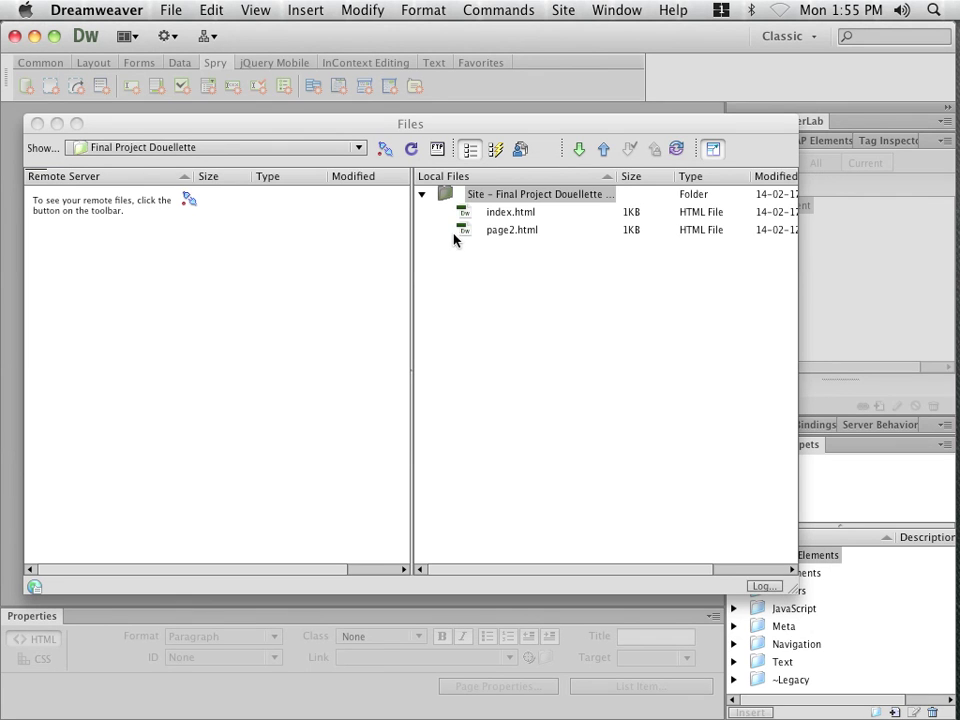
- Connect to the loyalist web server and upload local index.html to the remote pane
{"action": "left_click", "coordinate": [387, 155]}
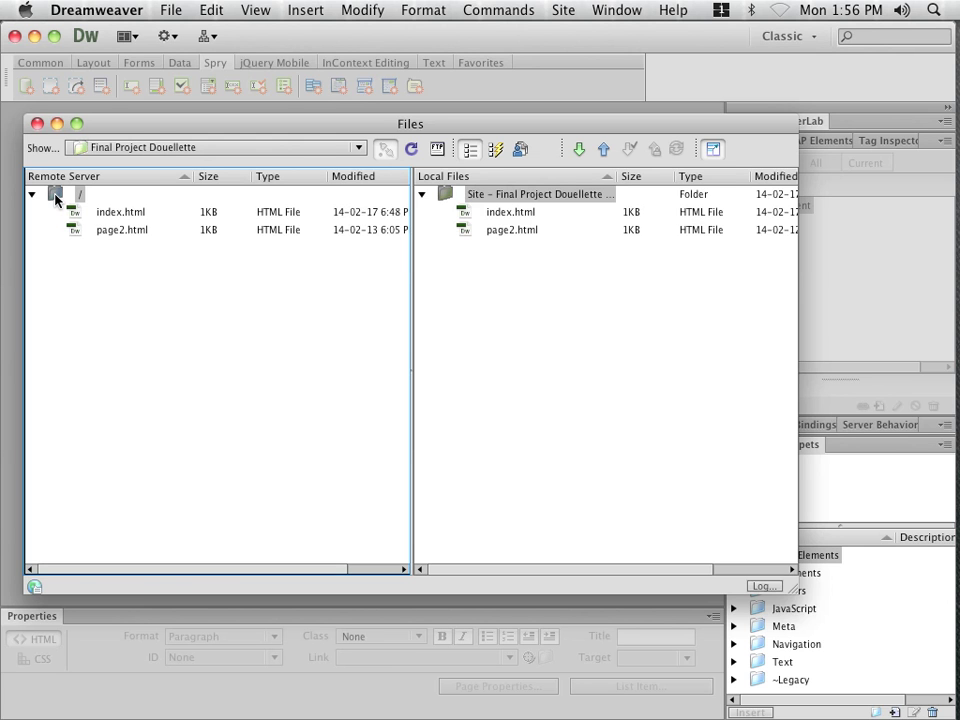
{"action": "left_click", "coordinate": [472, 214]}
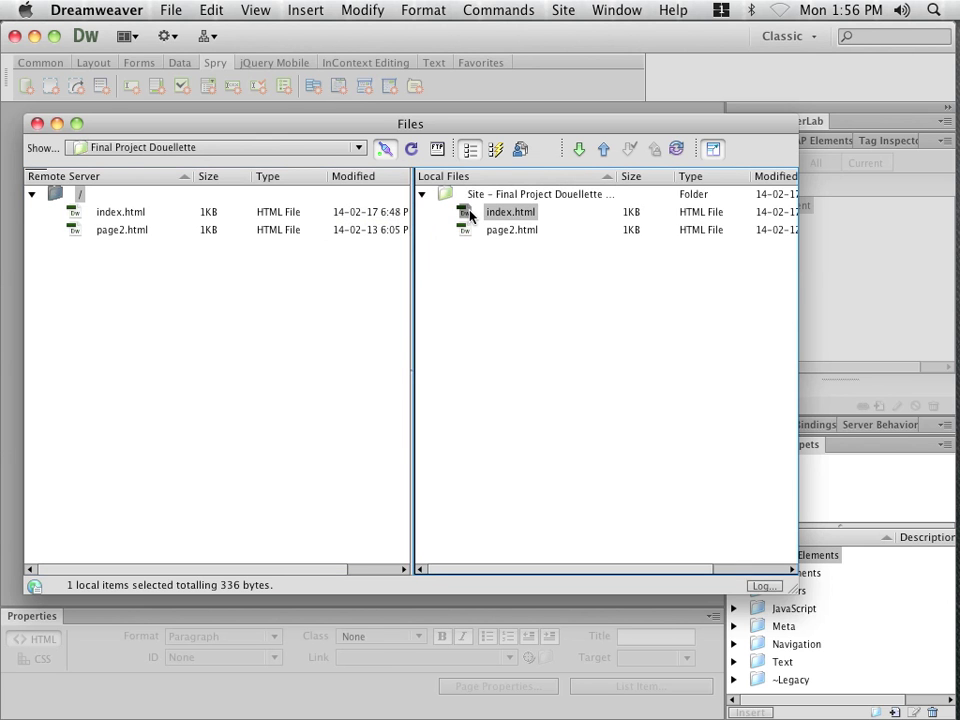
{"action": "left_click_drag", "start_coordinate": [471, 215], "coordinate": [54, 197]}
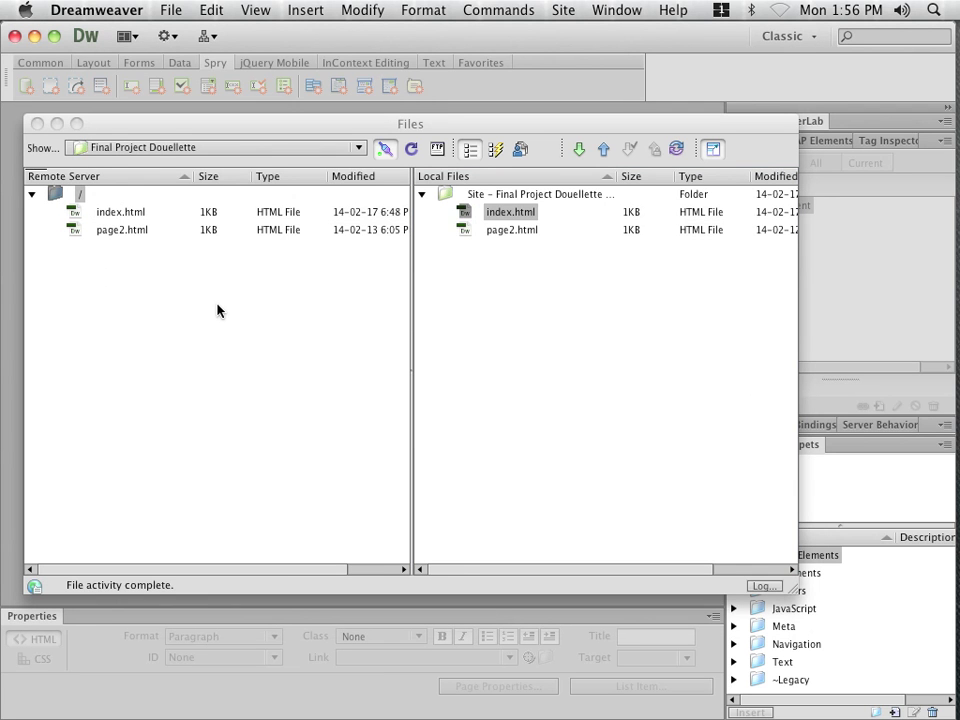
{"action": "left_click_drag", "start_coordinate": [247, 129], "coordinate": [285, 132]}
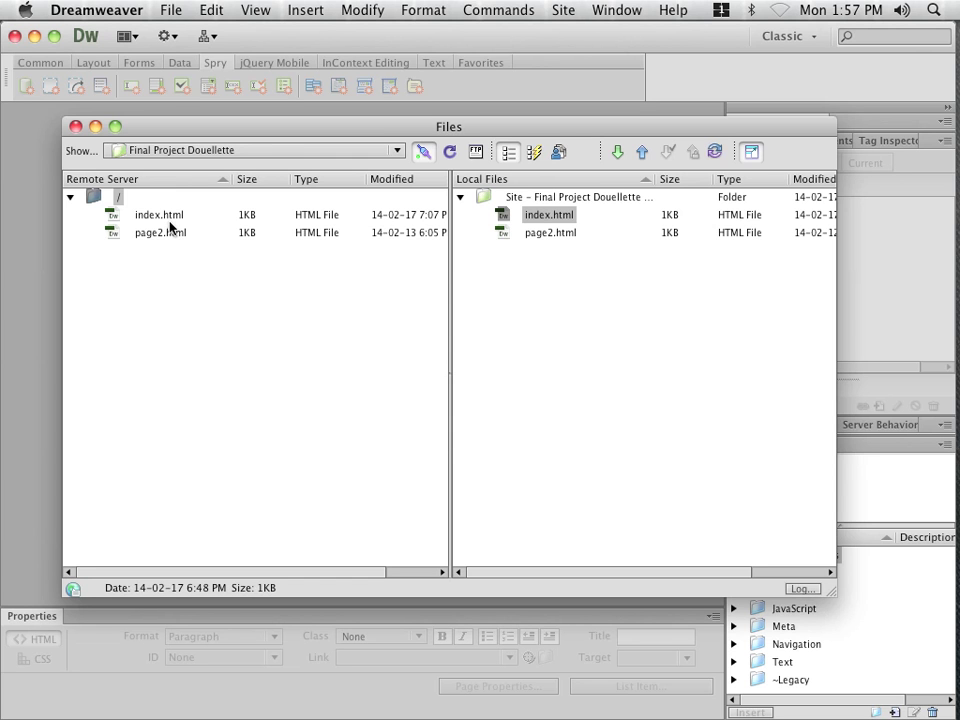
{"action": "key", "text": "super+Tab"}
{"action": "key", "text": "super+Tab"}
{"action": "key", "text": "super+Tab"}
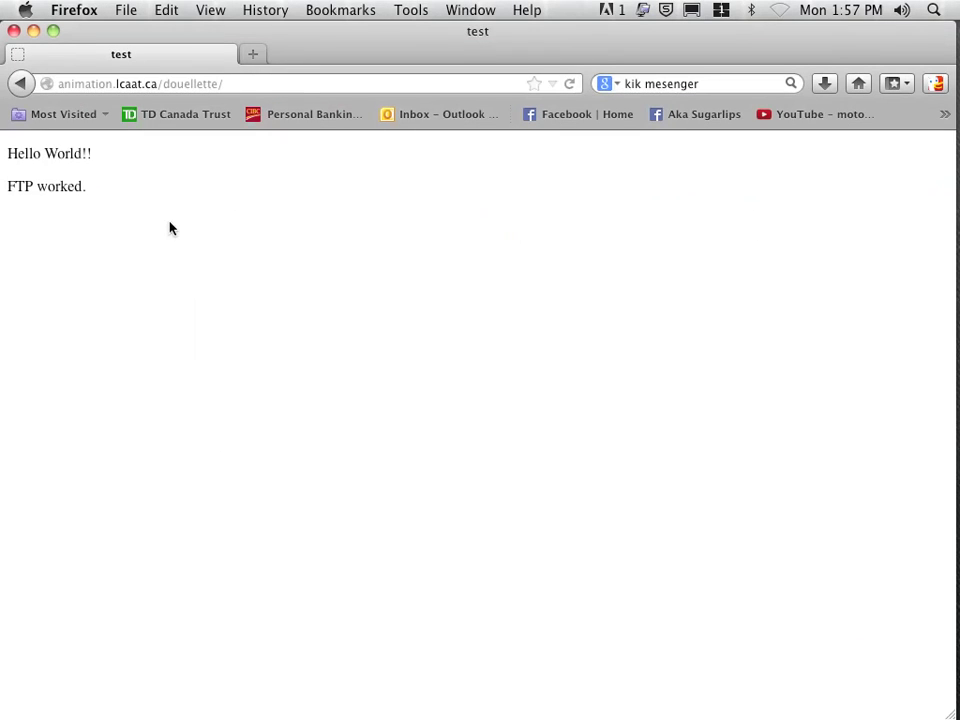
{"action": "left_click", "coordinate": [239, 82]}
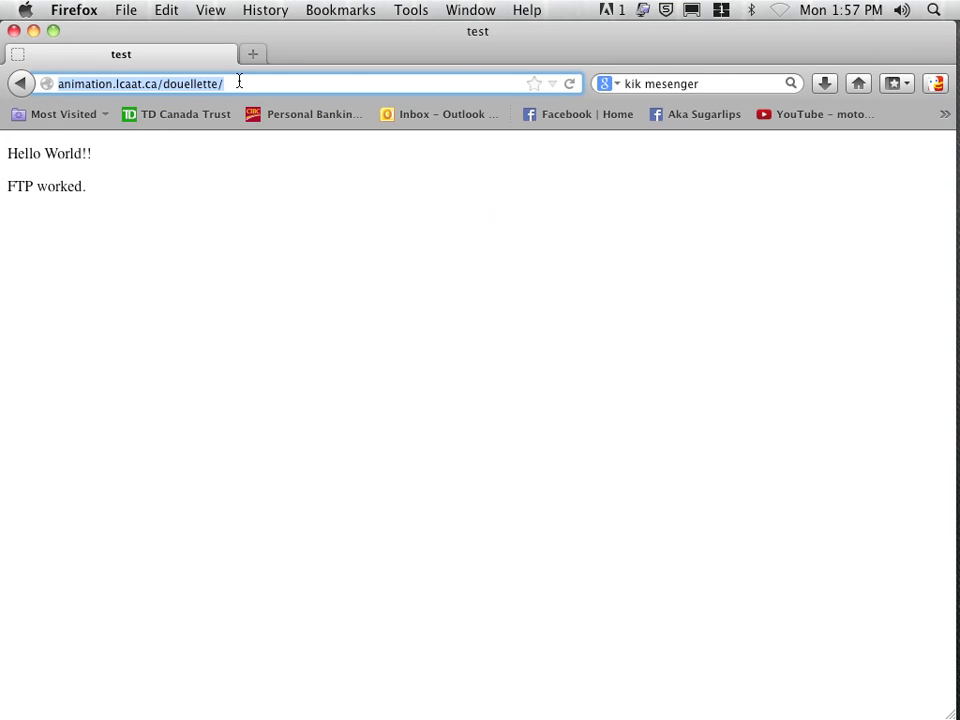
{"action": "left_click", "coordinate": [239, 82]}
{"action": "left_click_drag", "start_coordinate": [250, 83], "coordinate": [59, 84]}
{"action": "left_click", "coordinate": [229, 85]}
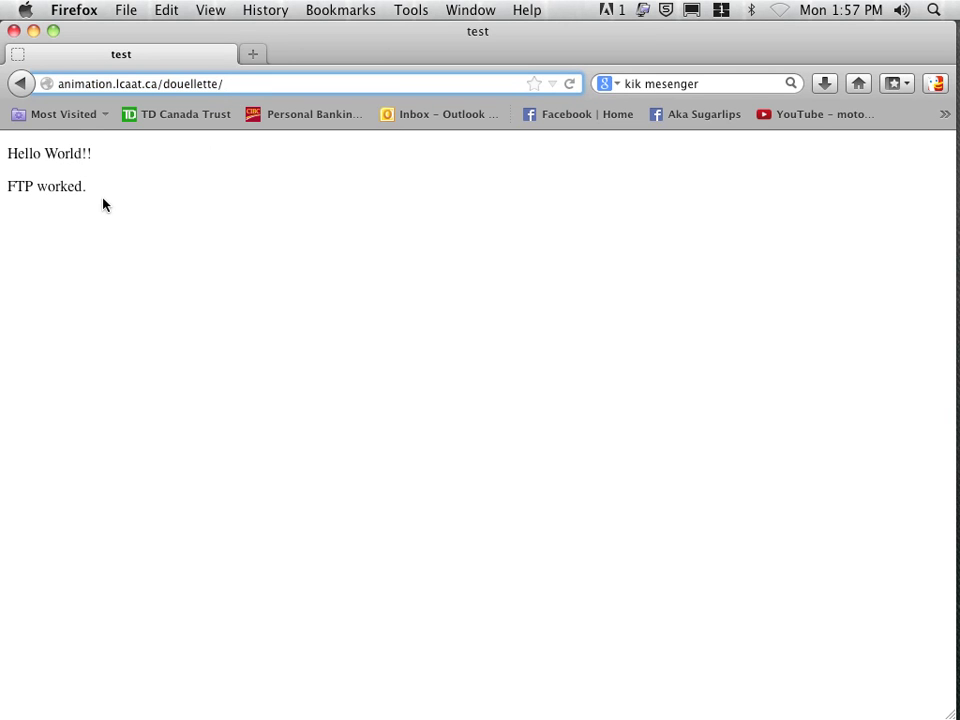
{"action": "key", "text": "super+Tab"}
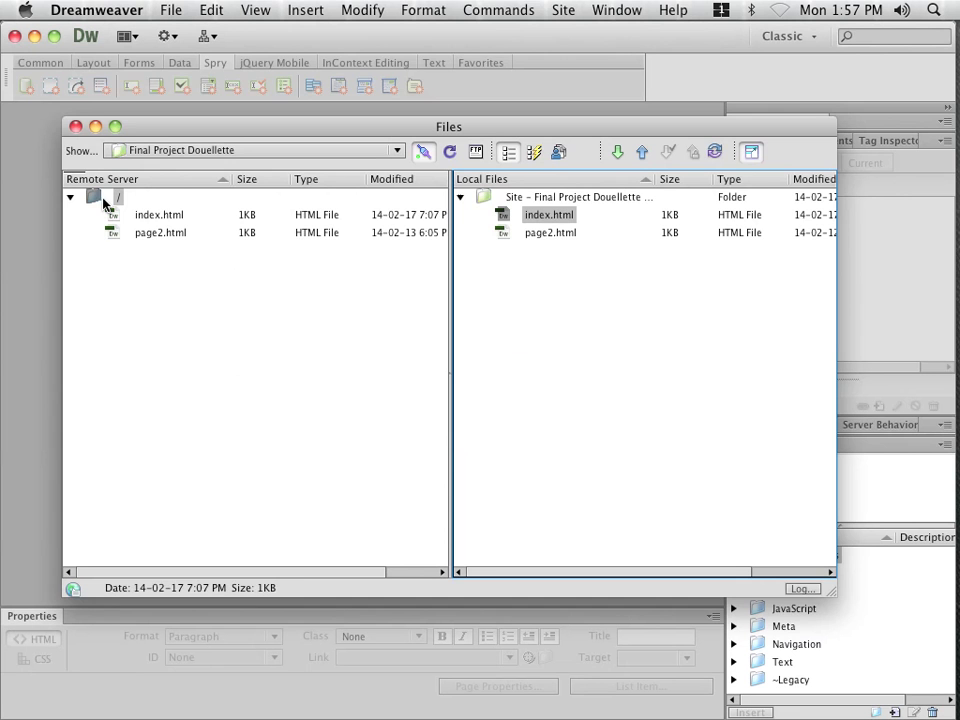
- Open index.html from Local Files and move the Files window off the page
{"action": "left_click", "coordinate": [507, 216]}
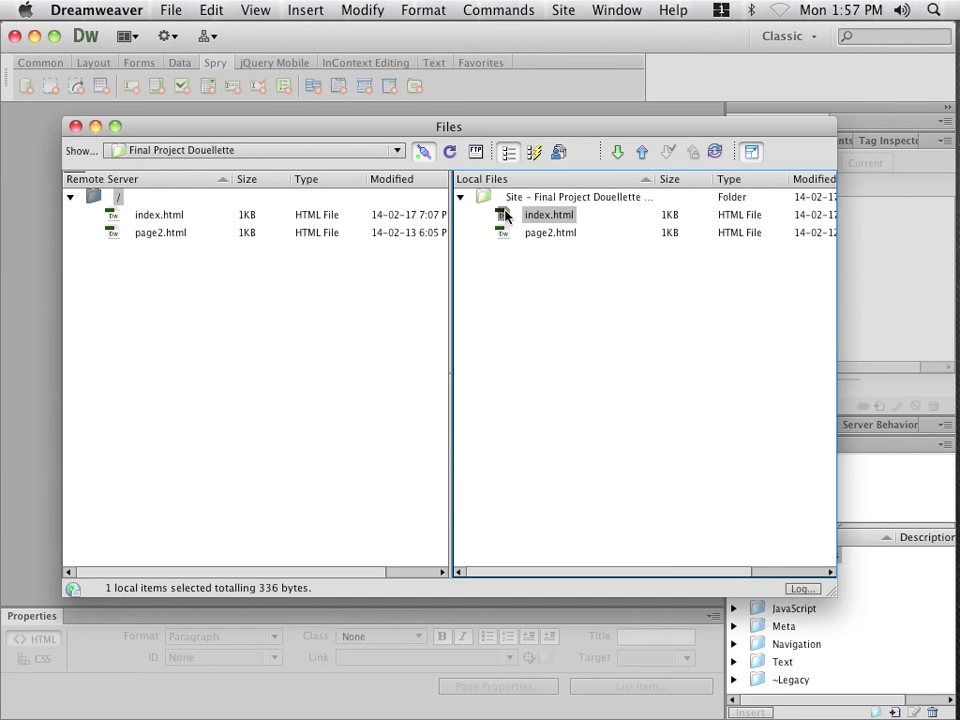
{"action": "double_click", "coordinate": [507, 216]}
{"action": "left_click_drag", "start_coordinate": [257, 130], "coordinate": [321, 279]}
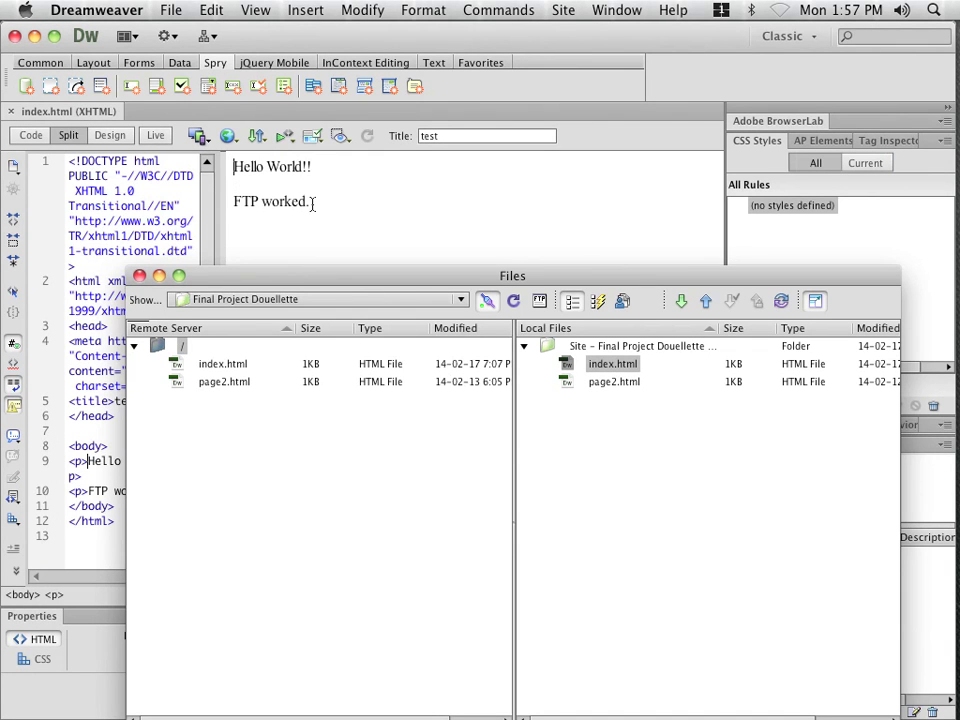
- Add 'Upload A Ok.' after 'FTP worked.', save, and upload index.html to the server
{"action": "left_click", "coordinate": [311, 203]}
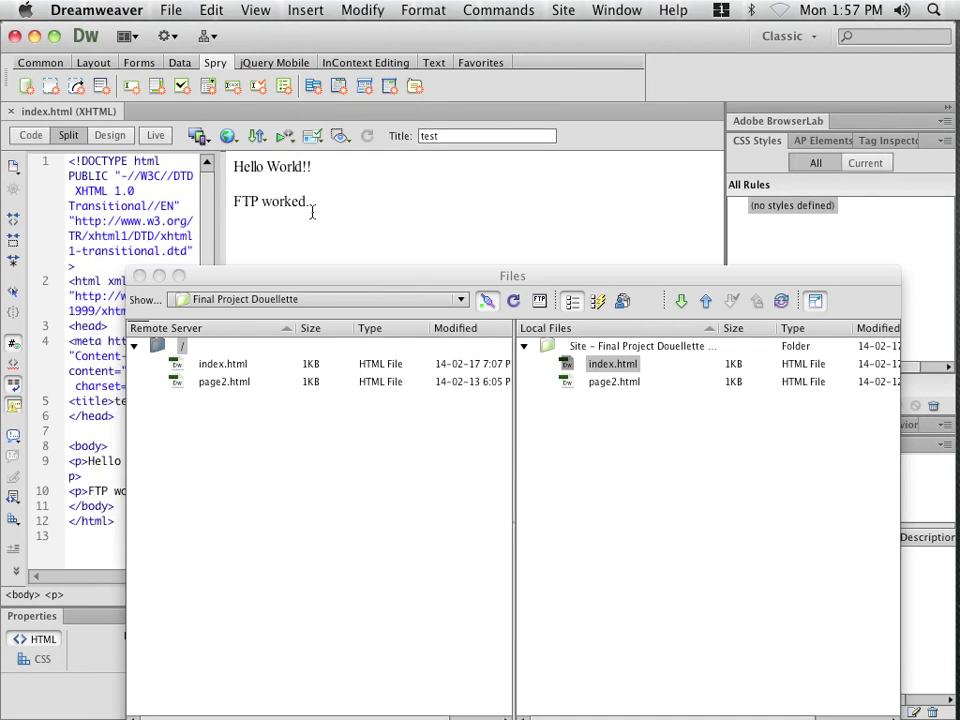
{"action": "type", "text": "Uploaf"}
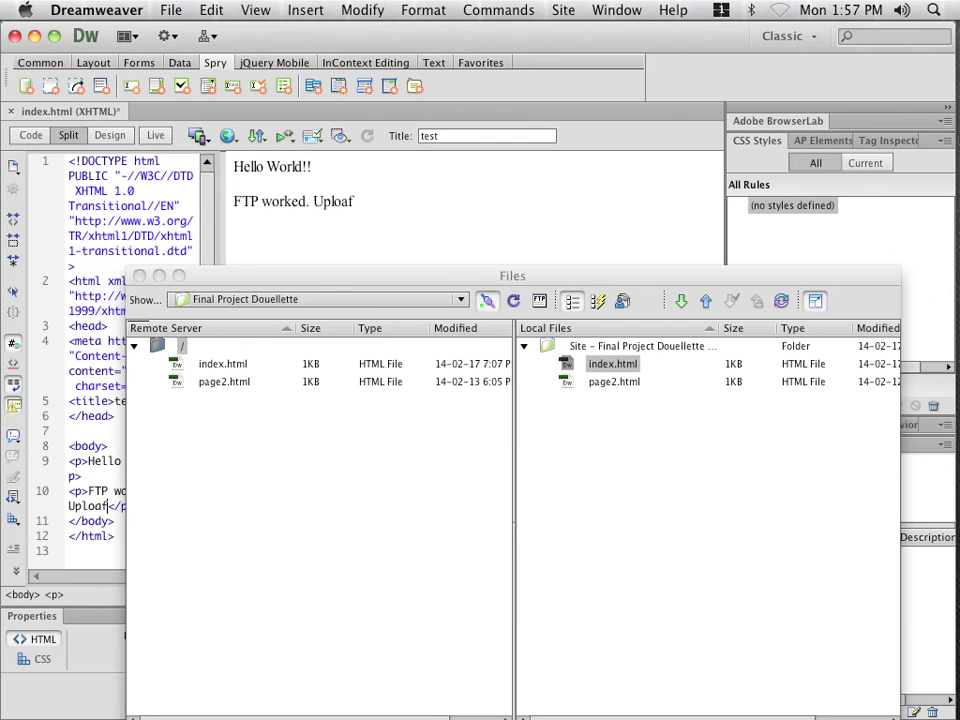
{"action": "key", "text": "BackSpace"}
{"action": "type", "text": "d A Ok."}
{"action": "key", "text": "super+s"}
{"action": "left_click_drag", "start_coordinate": [600, 364], "coordinate": [214, 368]}
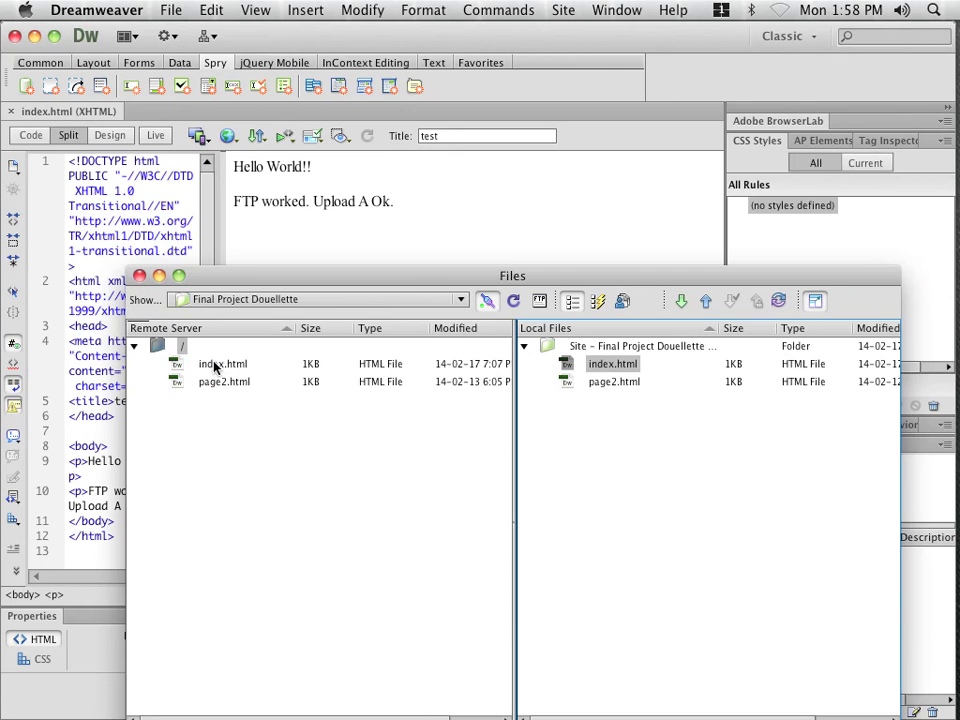
{"action": "left_click_drag", "start_coordinate": [251, 276], "coordinate": [248, 160]}
- Reload the live page in Firefox to confirm 'FTP worked. Upload A Ok.', then return to Dreamweaver
{"action": "key", "text": "super+Tab"}
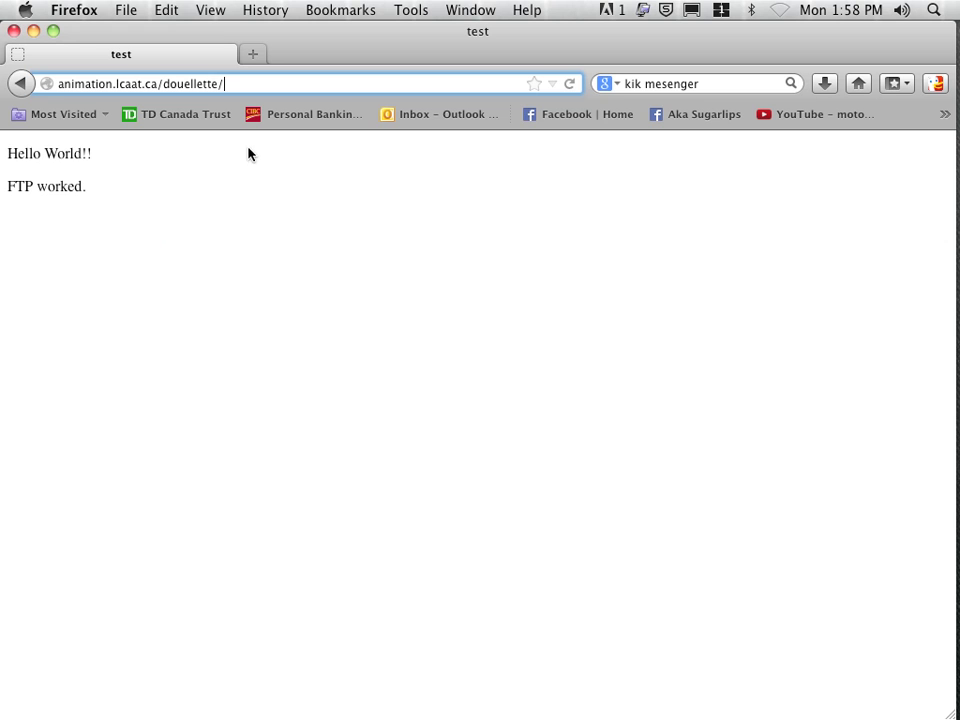
{"action": "left_click", "coordinate": [570, 85]}
{"action": "left_click", "coordinate": [230, 83]}
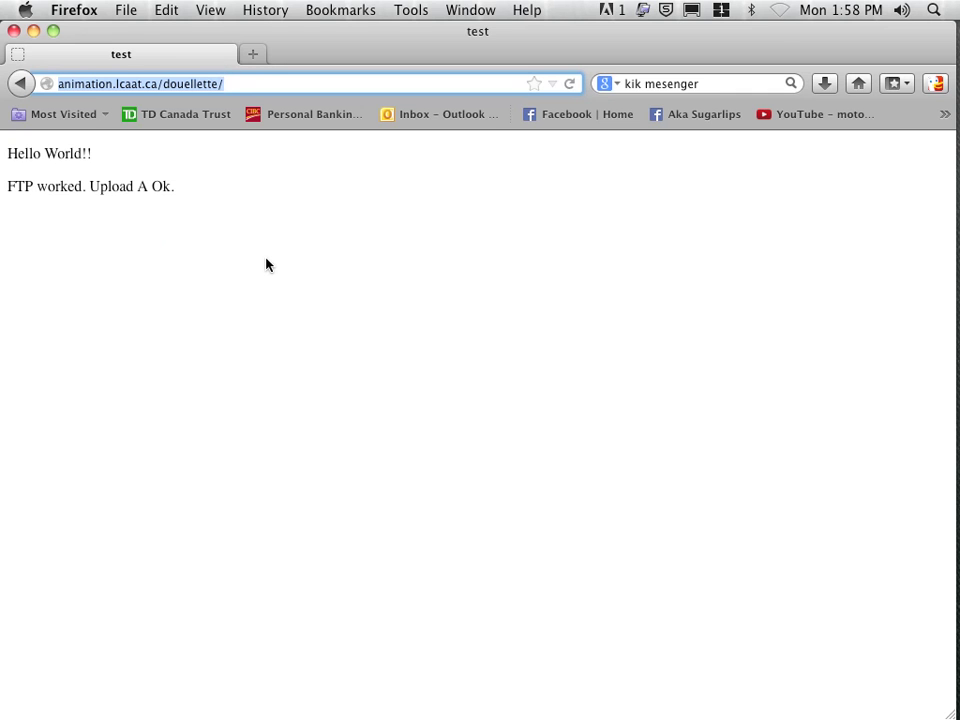
{"action": "key", "text": "super+Tab"}
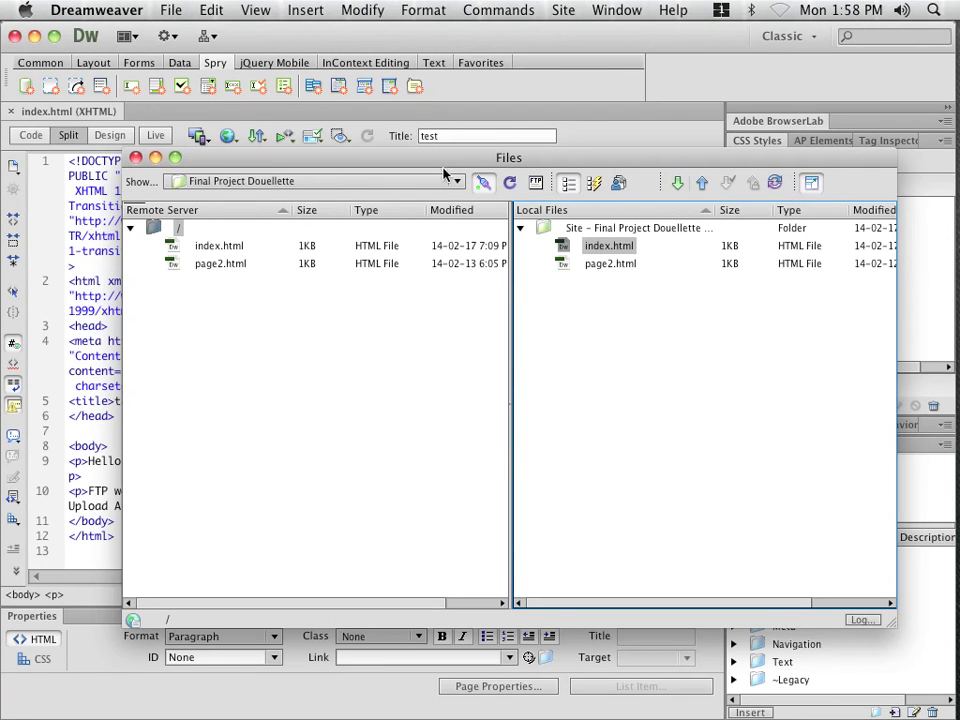
- Collapse the Files window into its docked panel and click at the end of the page body
{"action": "left_click", "coordinate": [808, 184]}
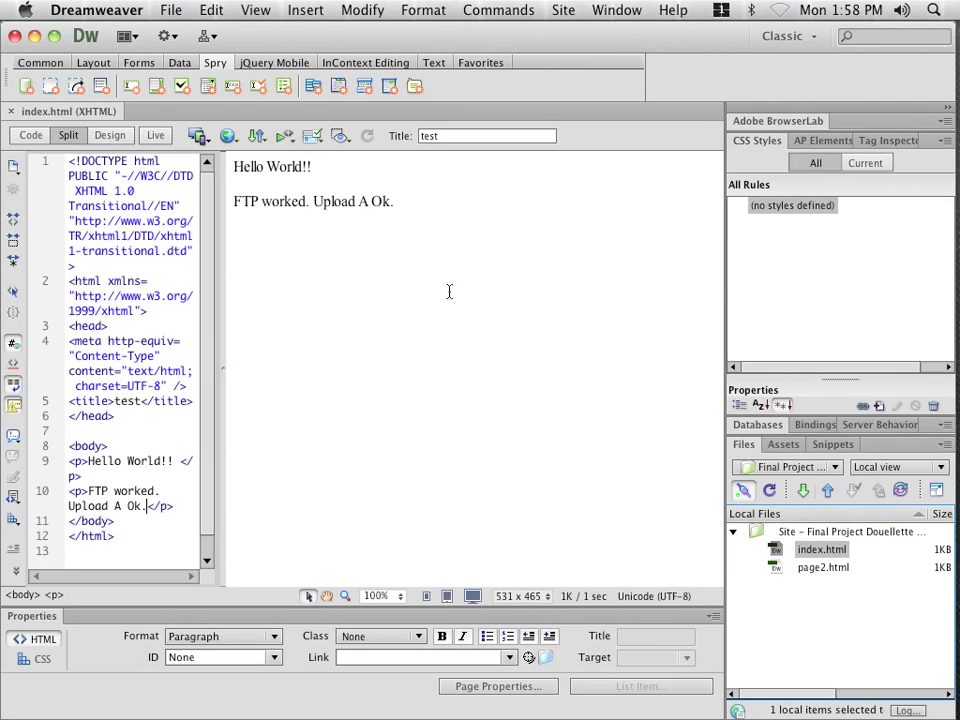
{"action": "left_click", "coordinate": [428, 265]}
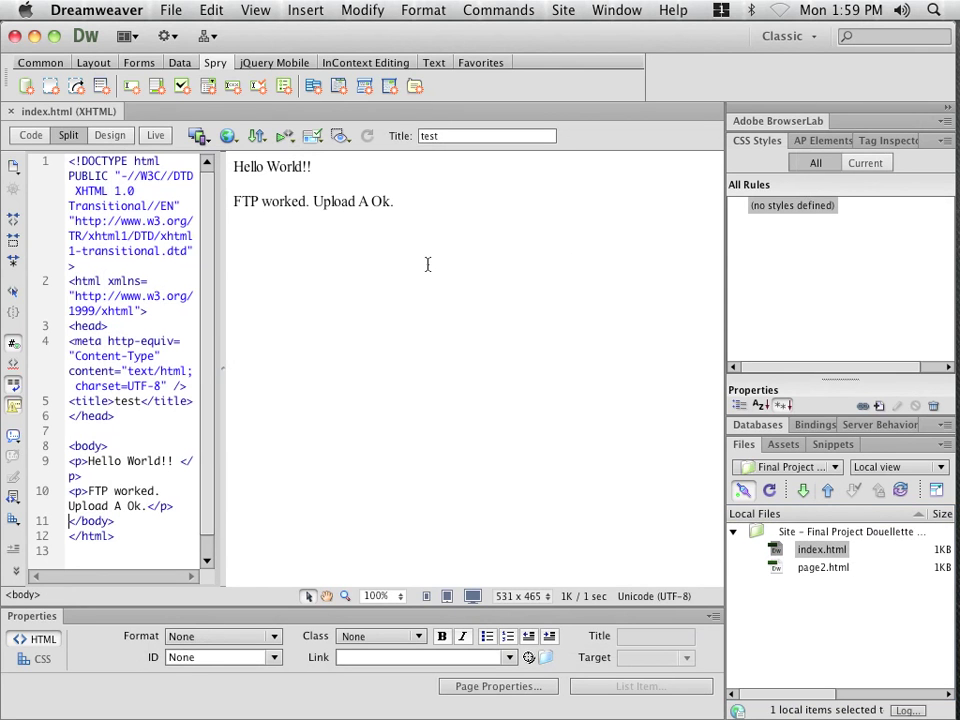